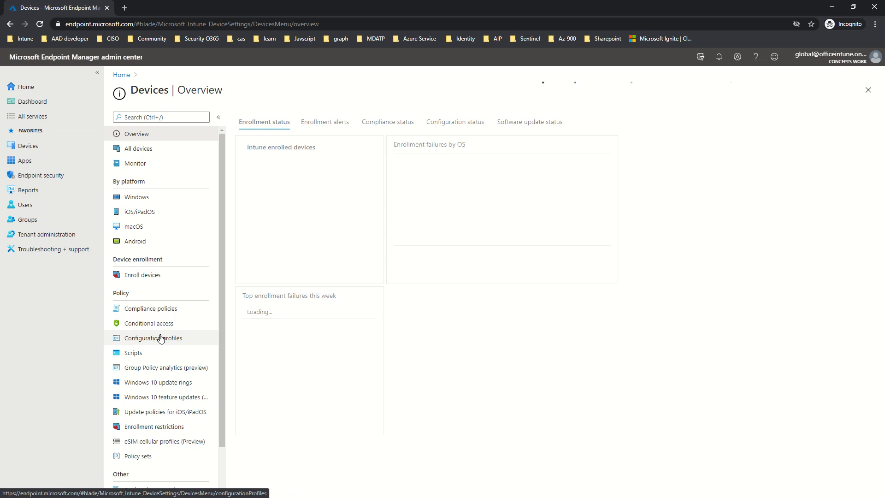
- From the device configuration profiles, start a new profile for Windows 10 and later using Administrative Templates
click(162, 339)
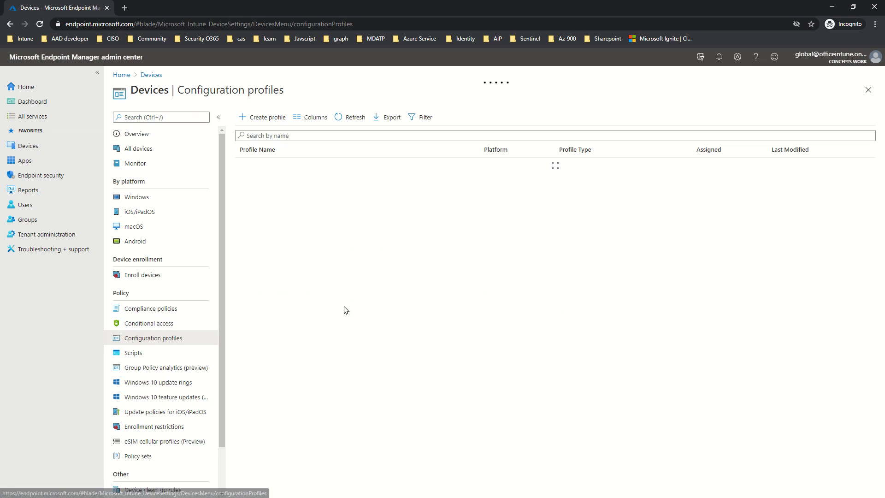
click(272, 117)
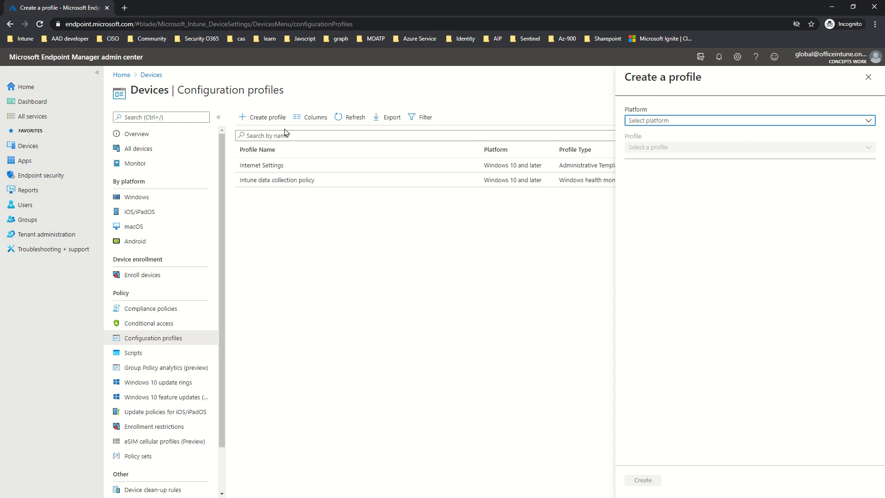
click(699, 126)
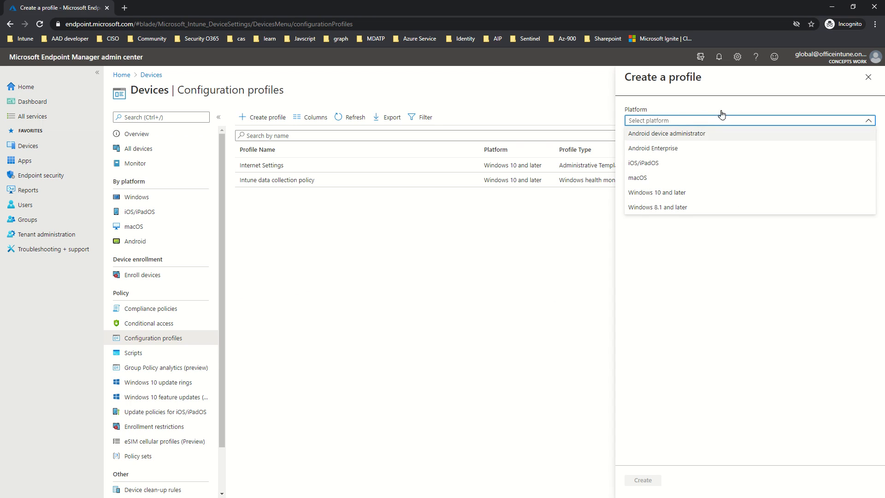
click(694, 258)
click(650, 120)
click(679, 196)
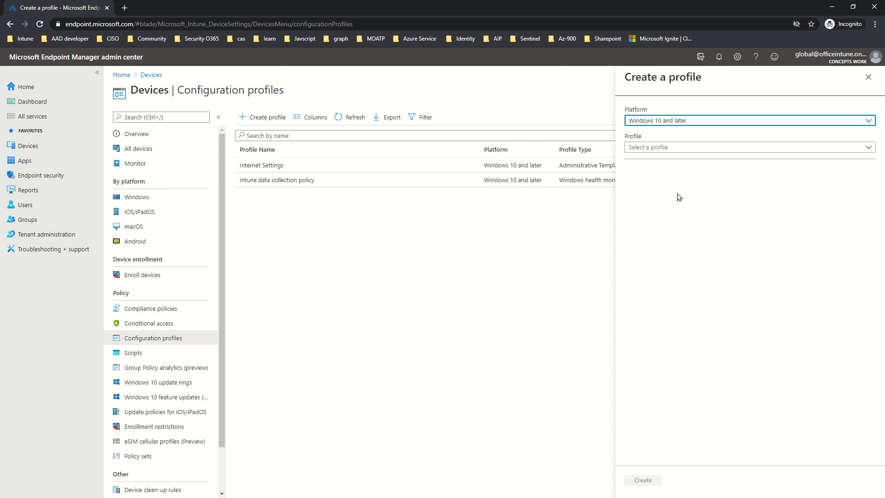
click(665, 148)
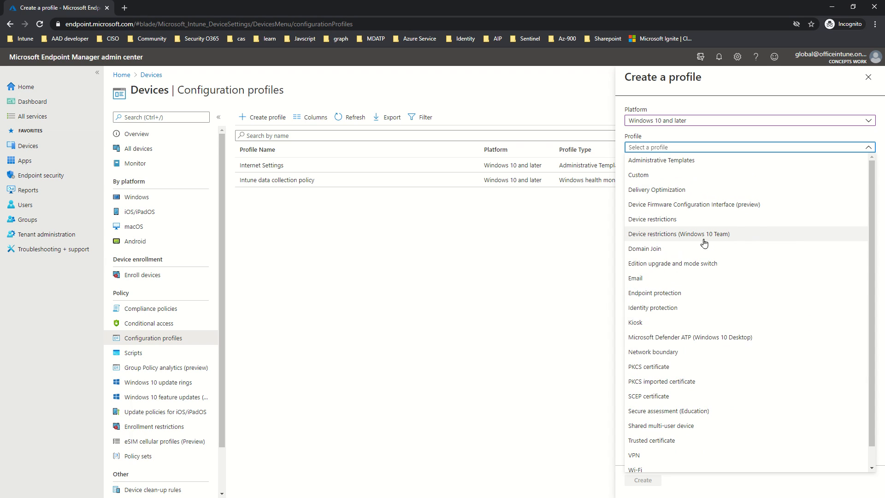
click(708, 166)
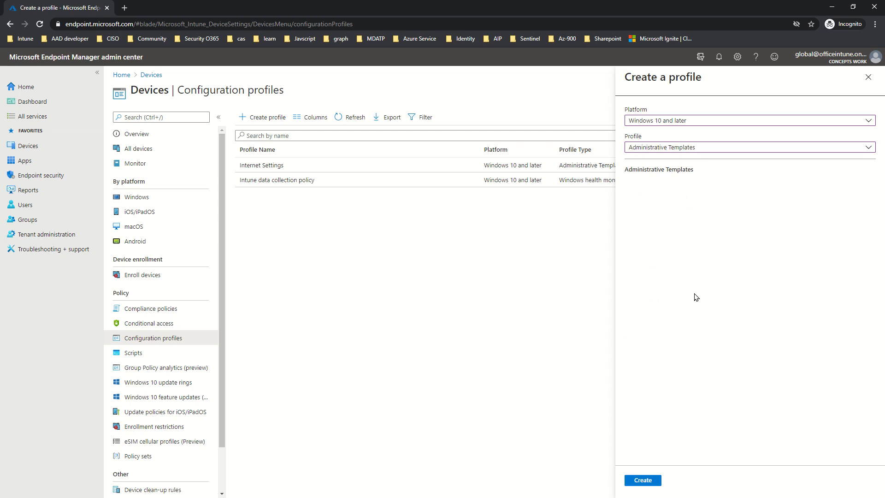
click(643, 481)
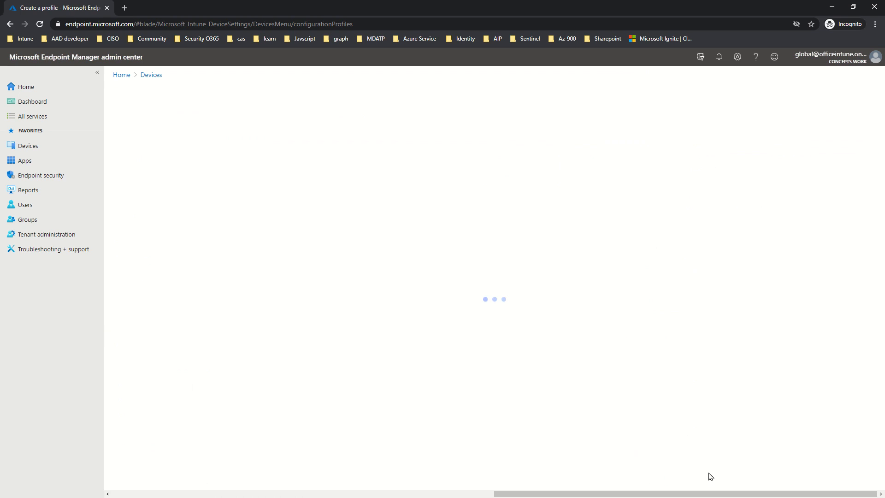
- Name the profile "esedse", describe it as "asddgf", and continue to its configuration settings
click(237, 146)
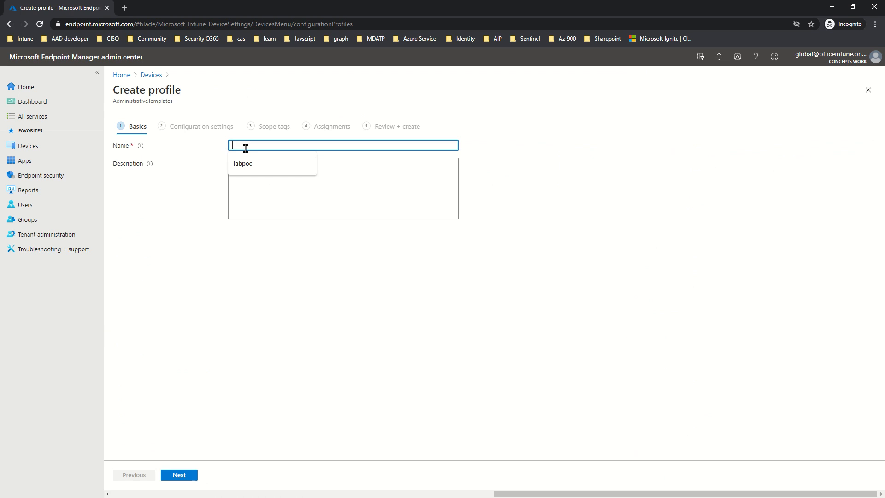
text(esedse)
click(251, 187)
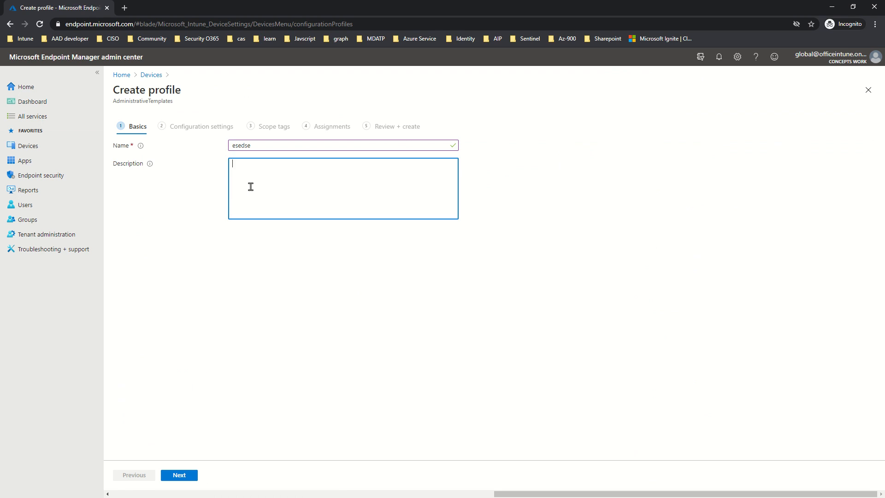
click(272, 273)
click(176, 476)
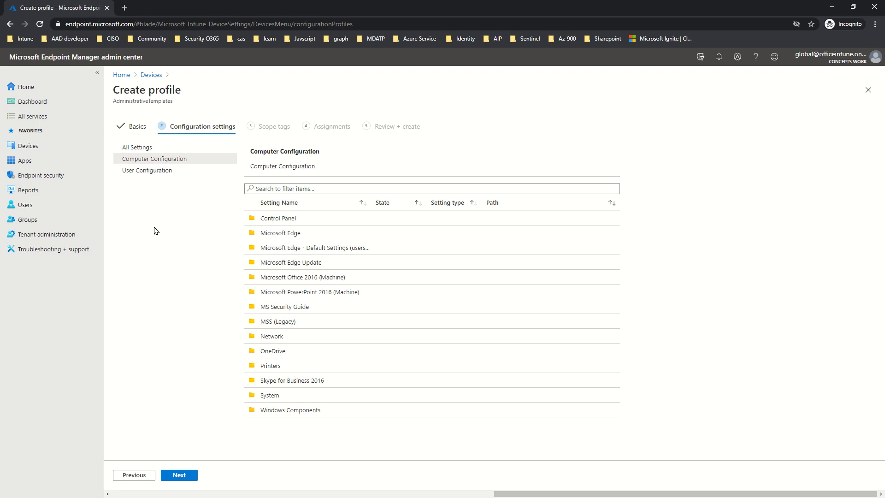
- Browse the computer configuration through Windows Components, Internet Explorer, Internet Control Panel and Security Page to the Trusted Sites Zone settings
click(290, 410)
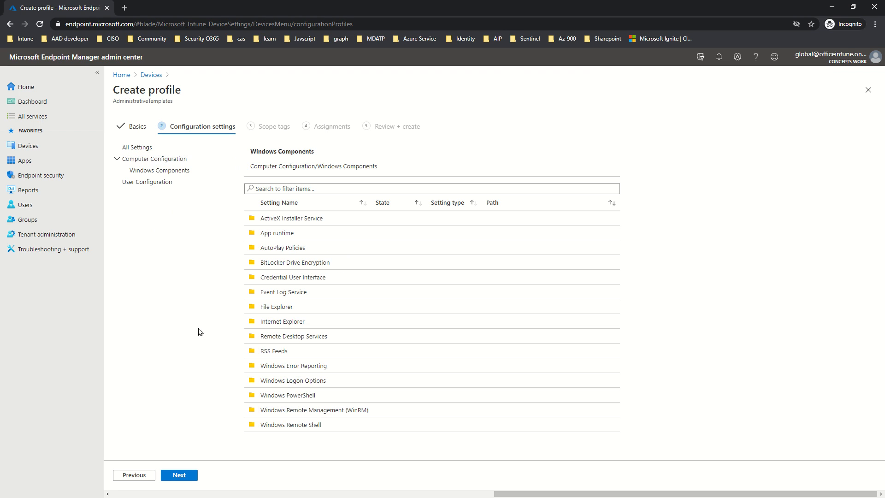
click(260, 323)
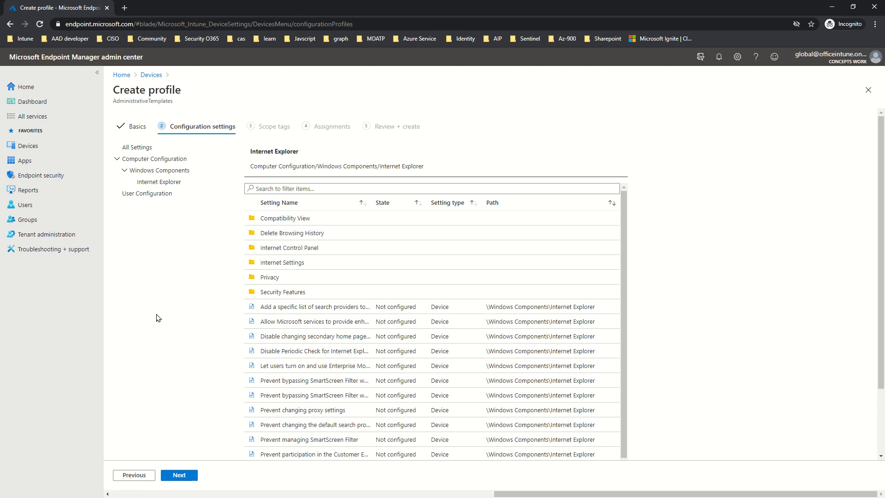
click(324, 248)
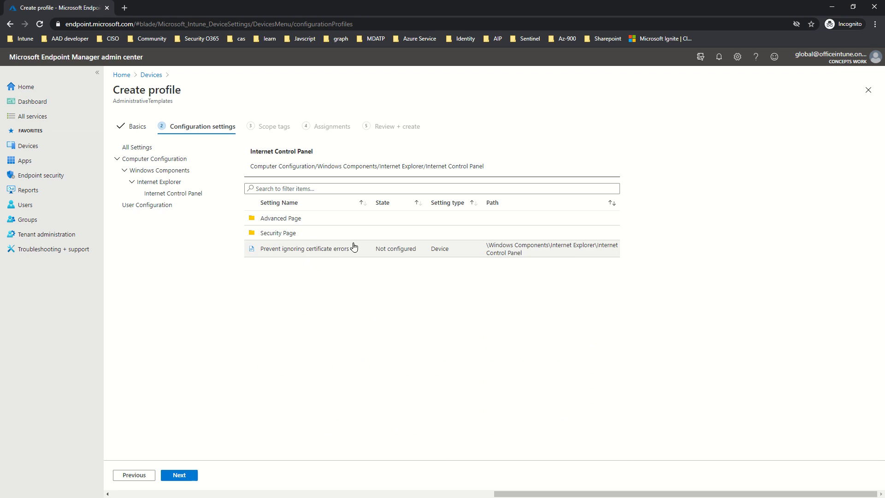
click(299, 234)
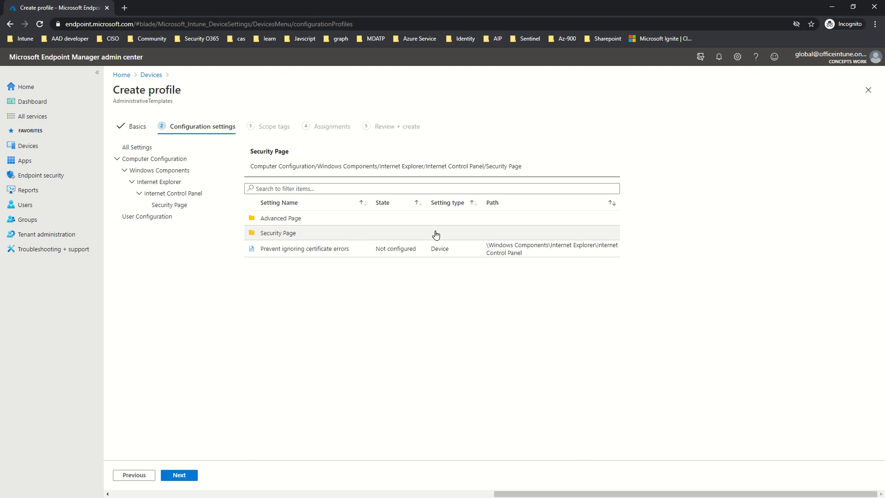
scroll(466, 263, down, 2)
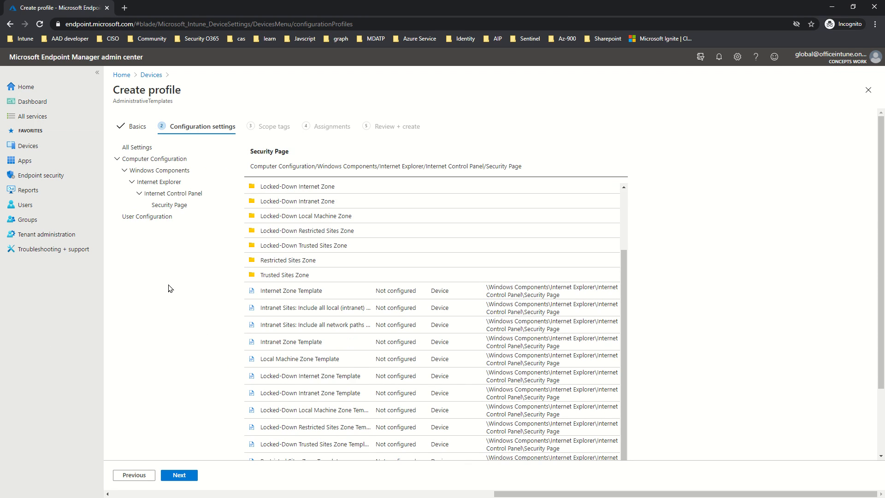
click(345, 275)
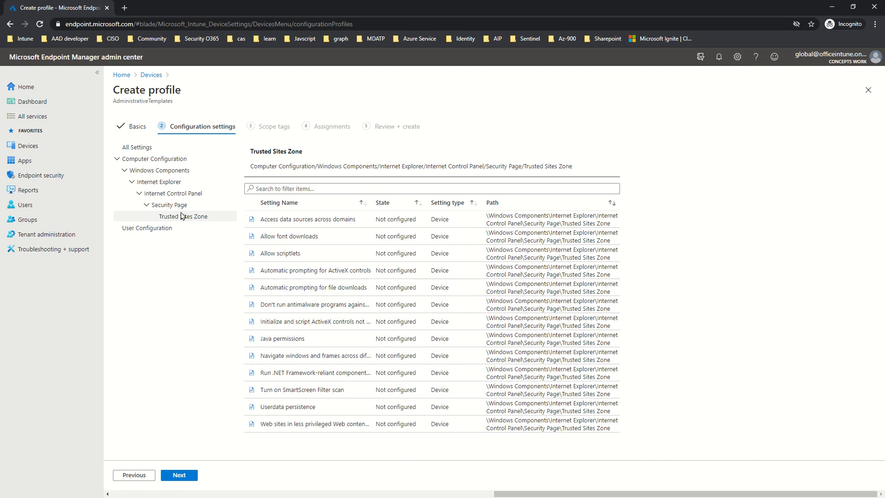
- In the computer configuration for Microsoft Edge, enable "Ads setting for sites with intrusive ads" with "Allow ads on all sites"
click(150, 159)
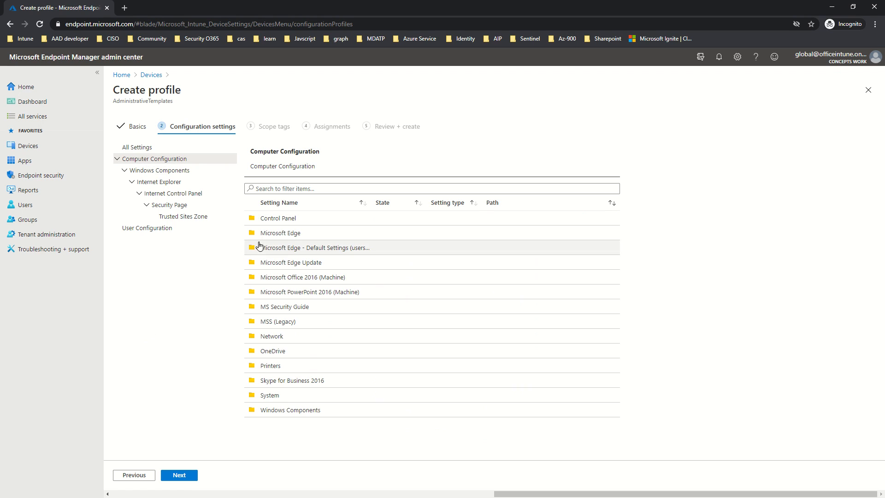
click(259, 189)
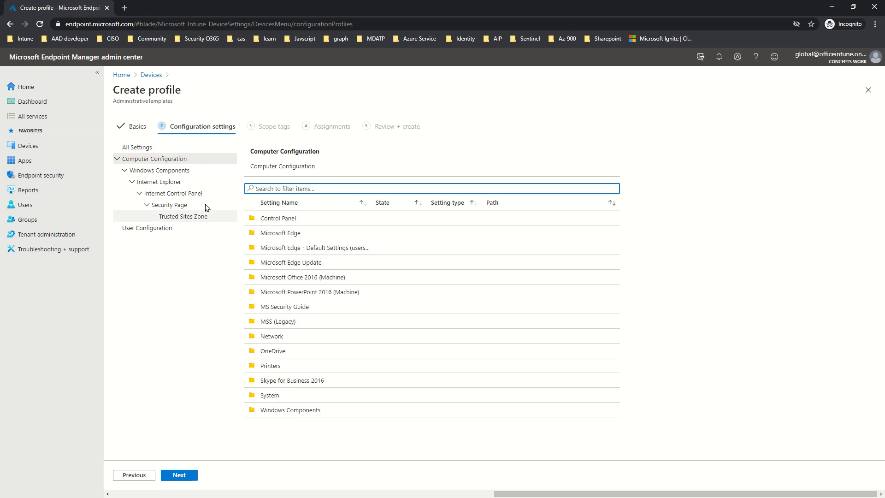
click(289, 233)
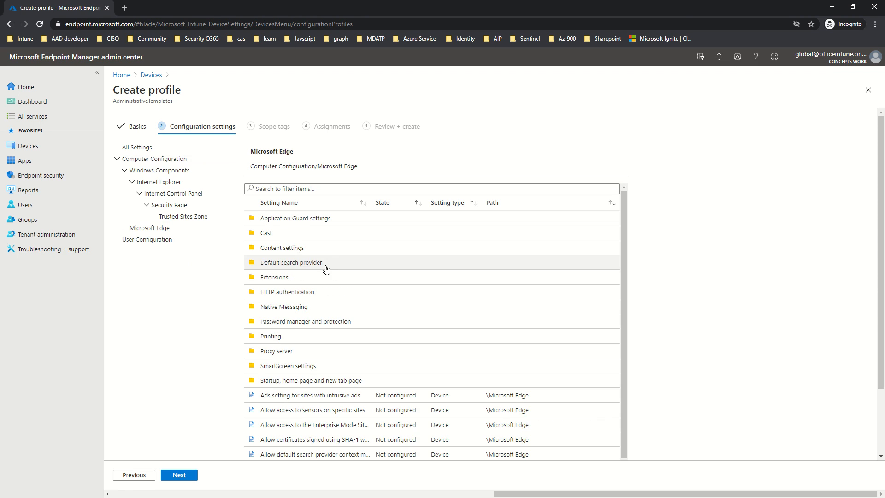
click(325, 398)
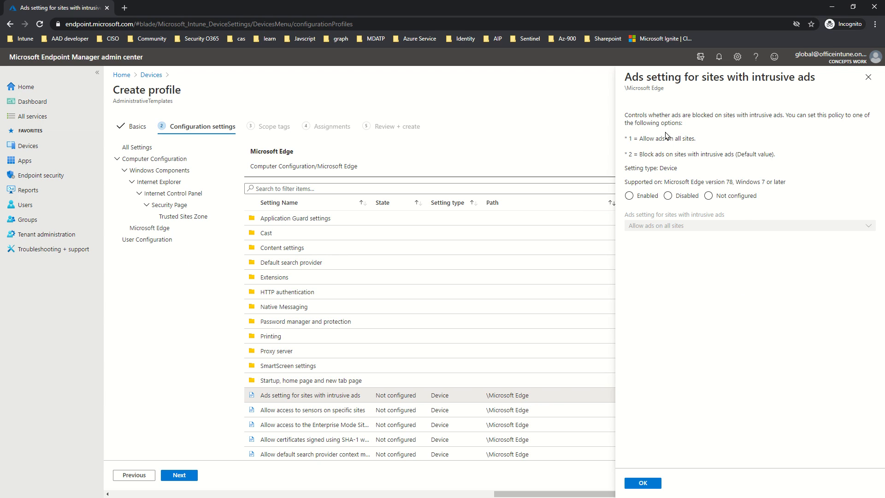
click(630, 196)
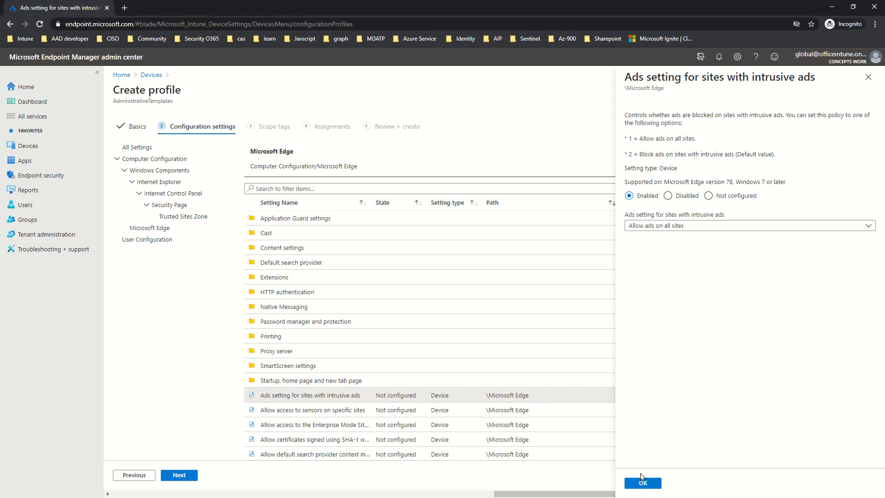
click(643, 482)
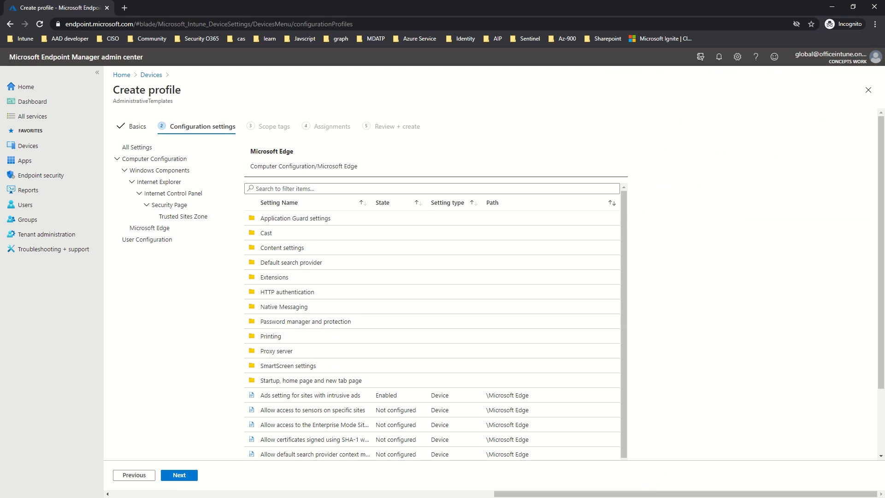
- Proceed to the profile review with the Default scope tag and no assigned groups, and close the profile without creating it
click(197, 475)
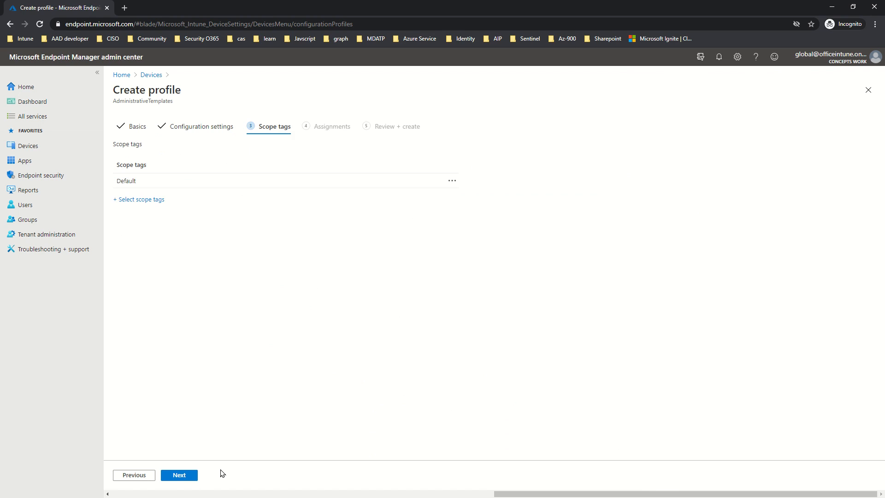
click(173, 477)
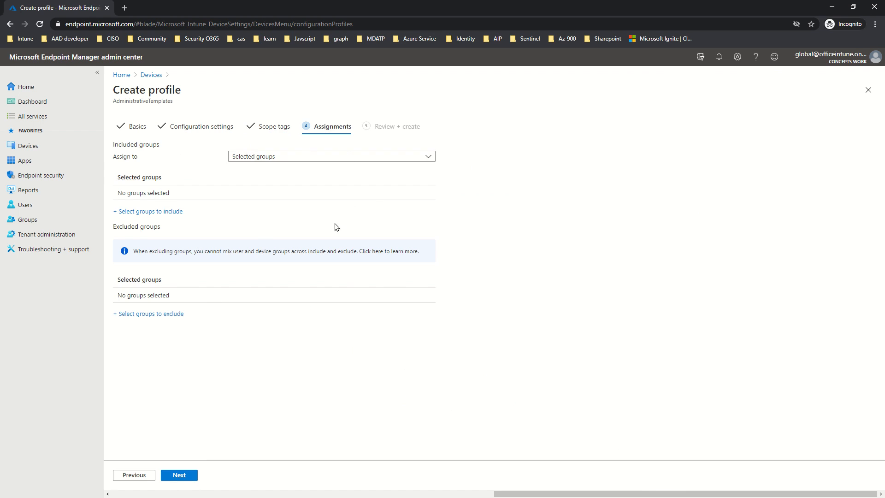
click(295, 157)
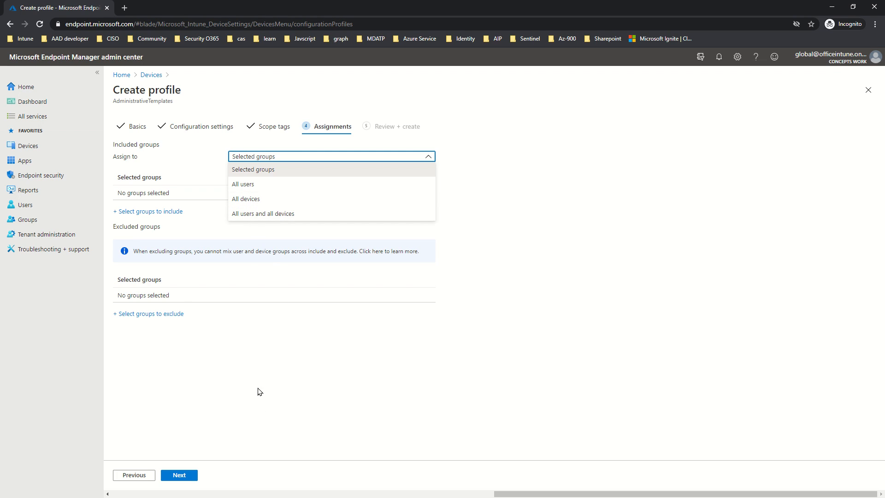
click(302, 338)
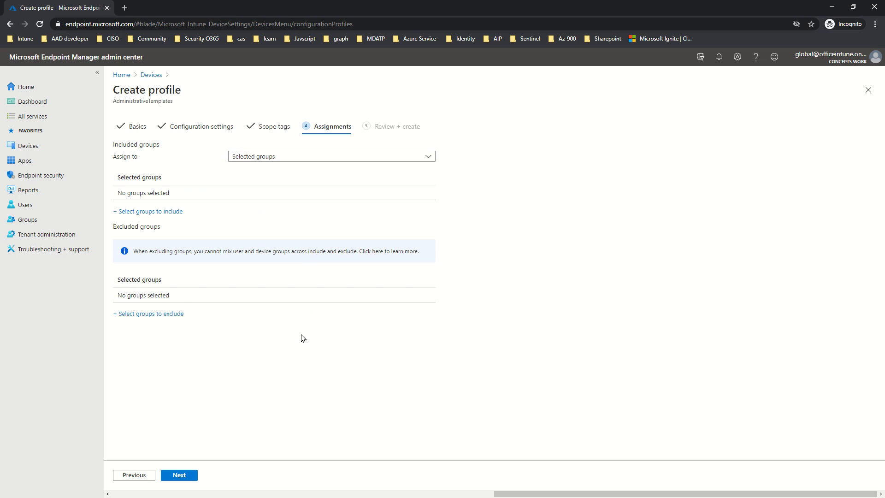
click(174, 473)
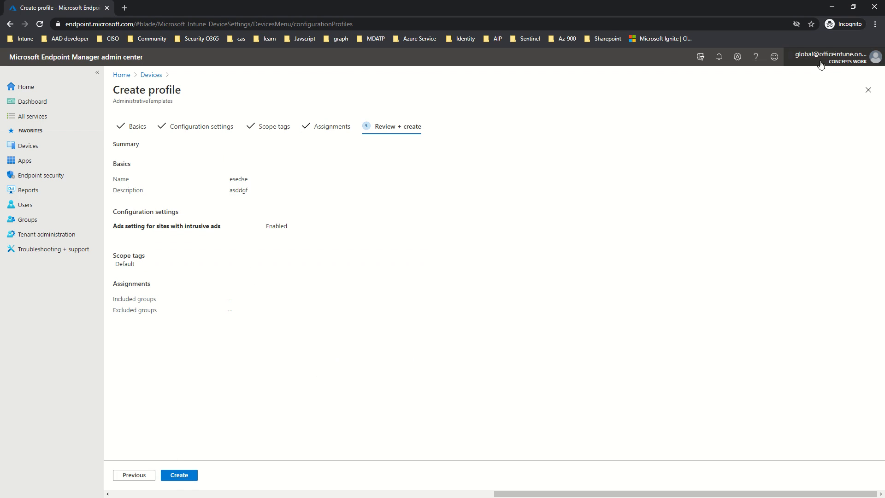
click(869, 90)
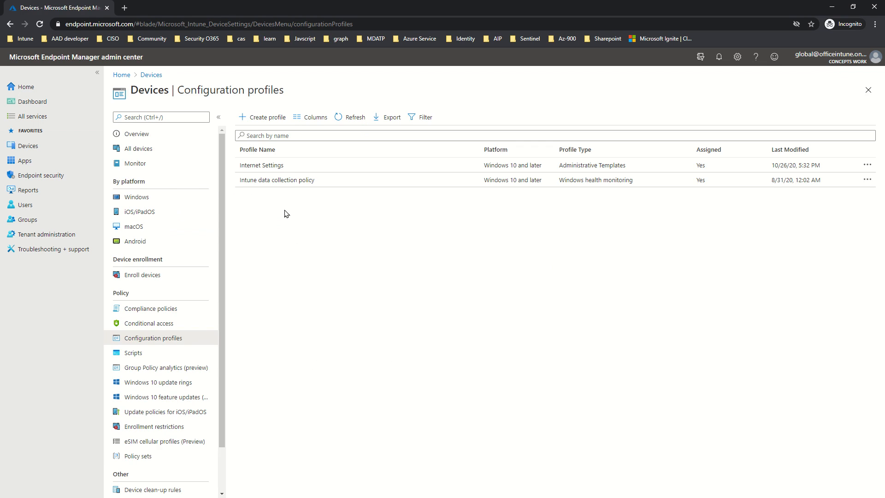
- Open the properties of the existing Internet Settings profile
click(271, 167)
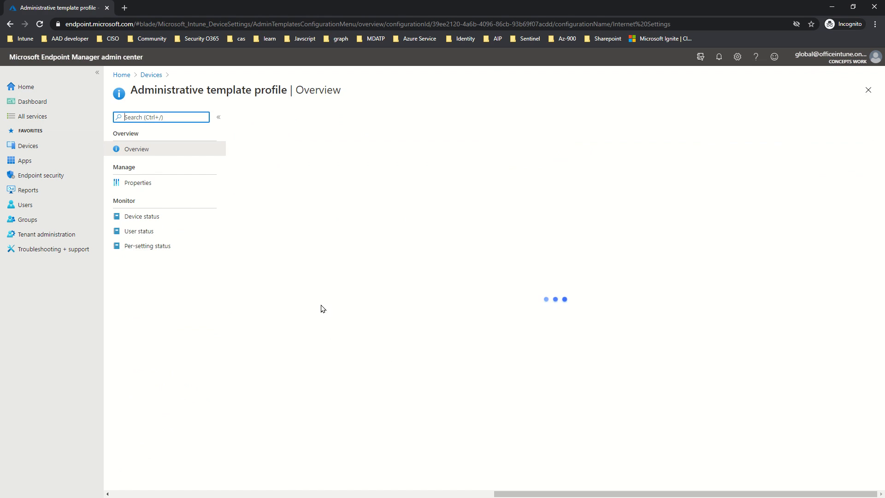
click(175, 306)
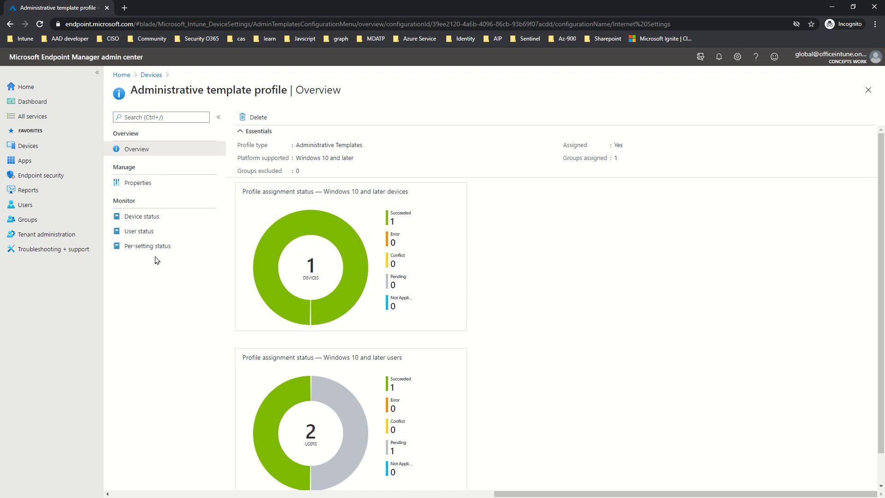
click(155, 192)
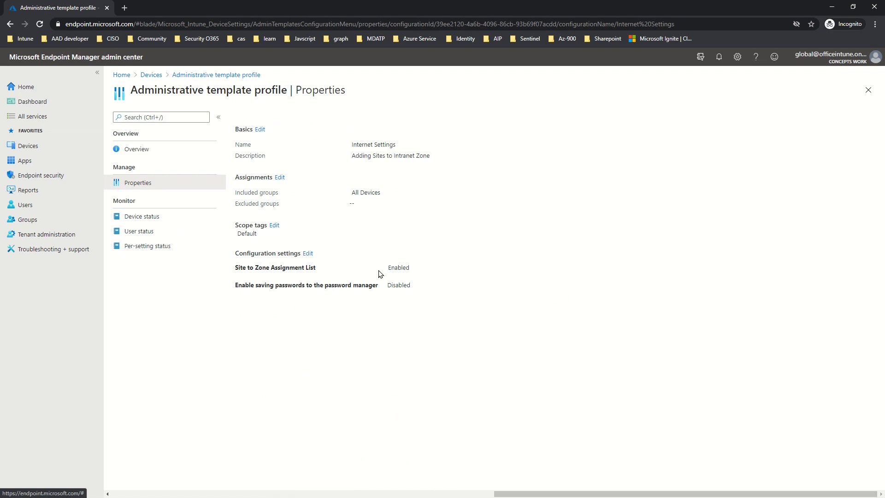
- Open the Site to Zone Assignment List in the profile's computer settings under Windows Components, Internet Explorer, Internet Control Panel, Security Page
click(308, 253)
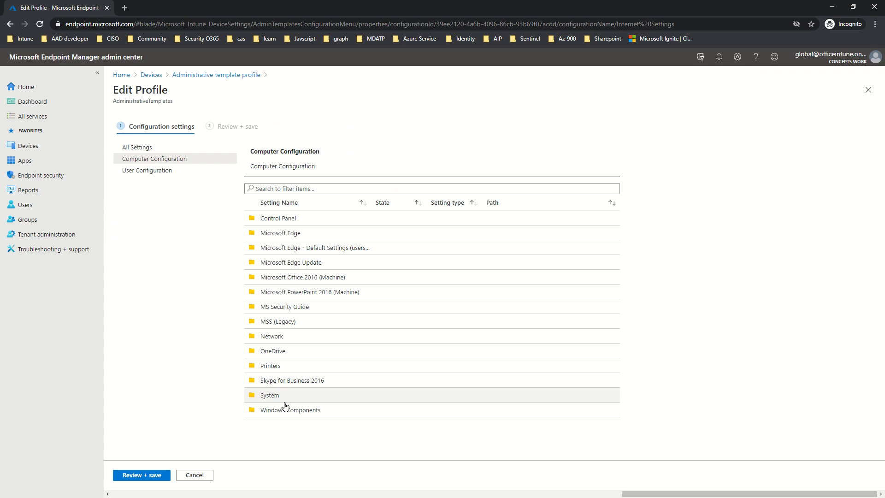
click(289, 412)
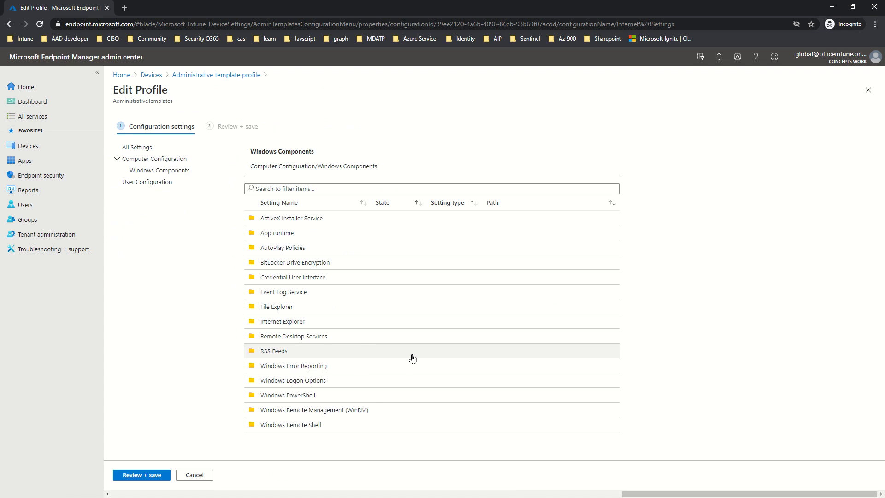
click(313, 323)
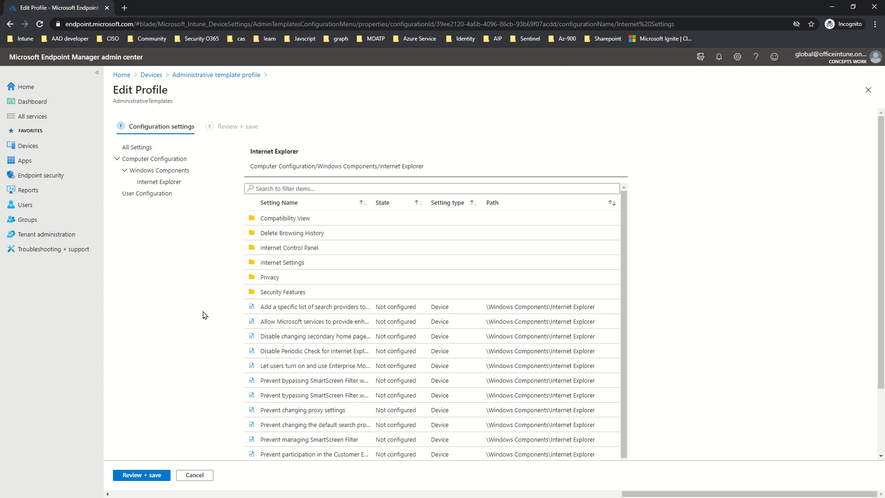
click(299, 249)
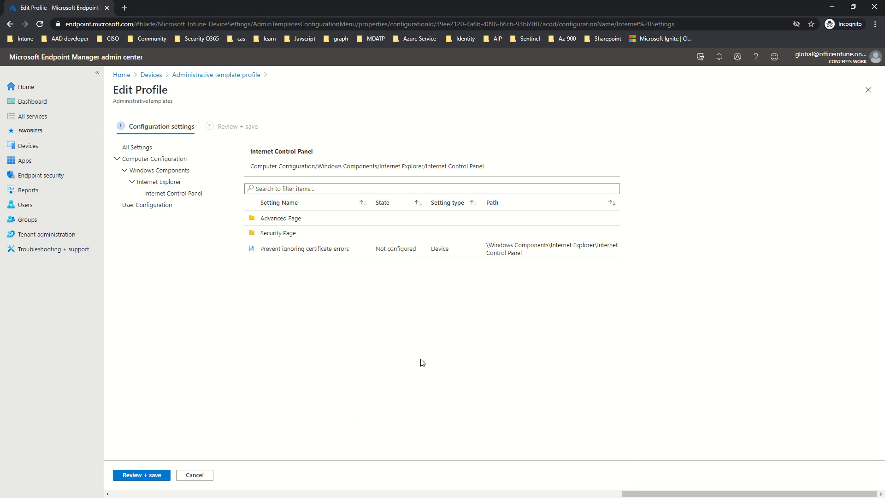
click(290, 233)
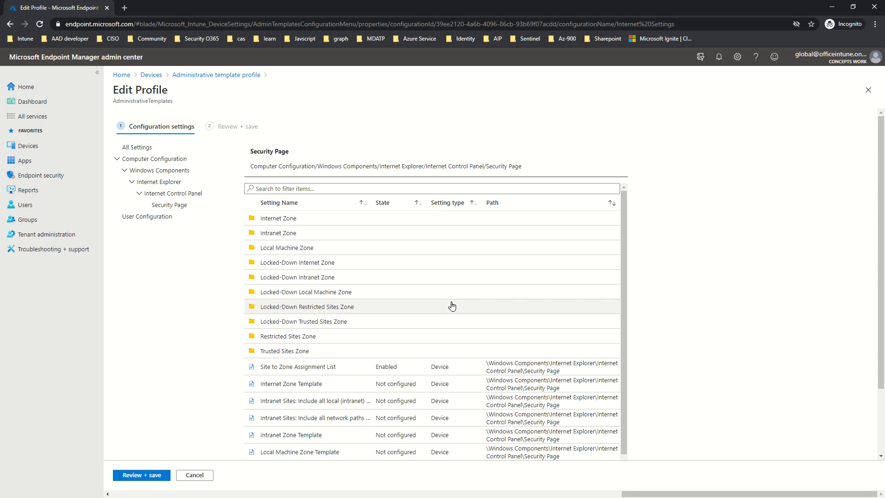
scroll(536, 277, down, 1)
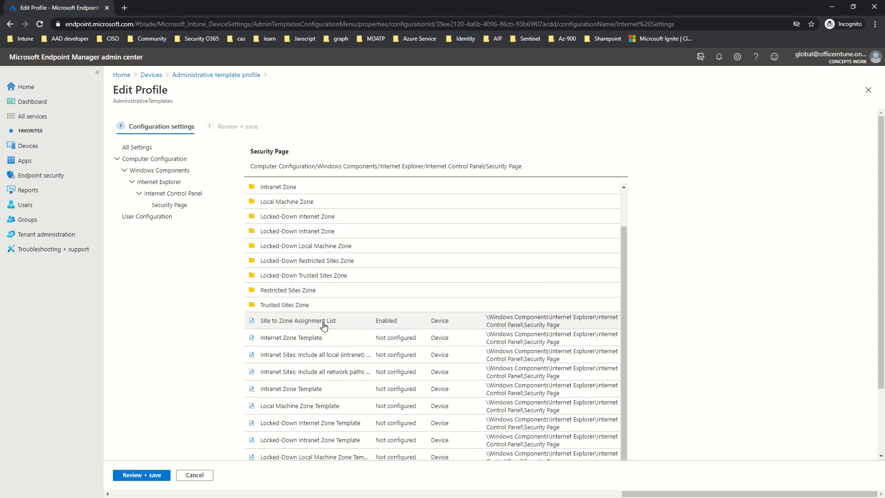
click(340, 324)
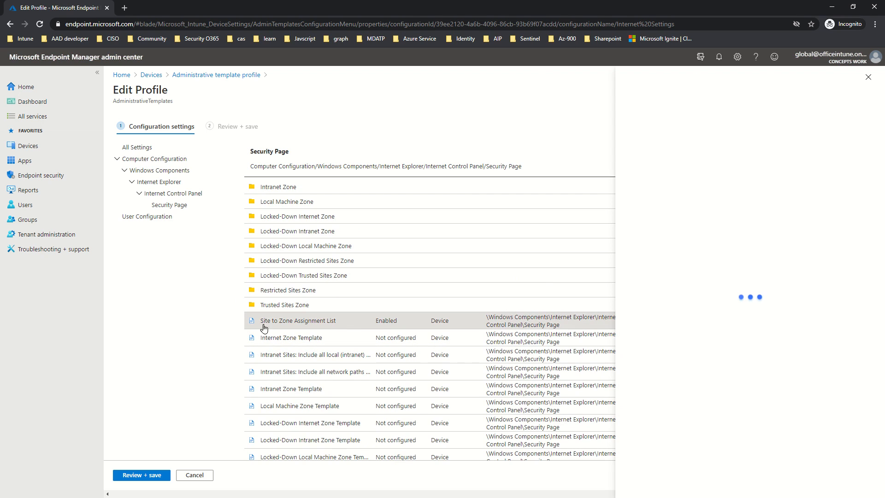
scroll(706, 369, down, 2)
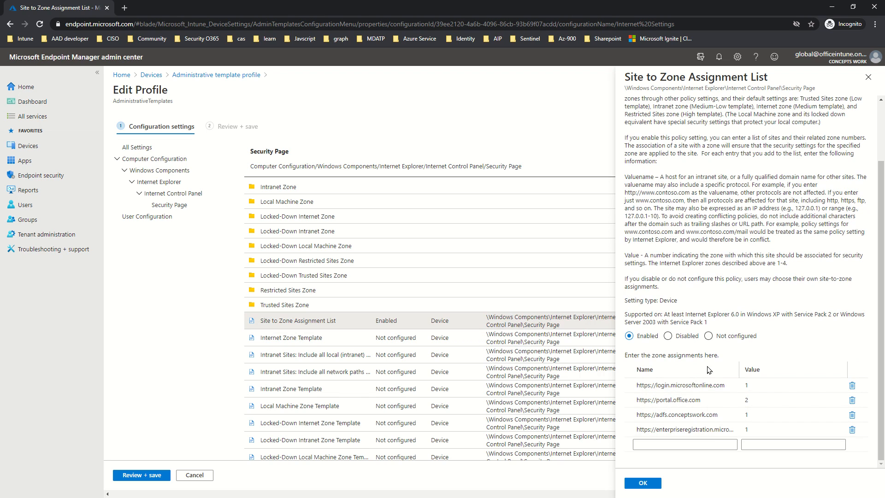
click(779, 385)
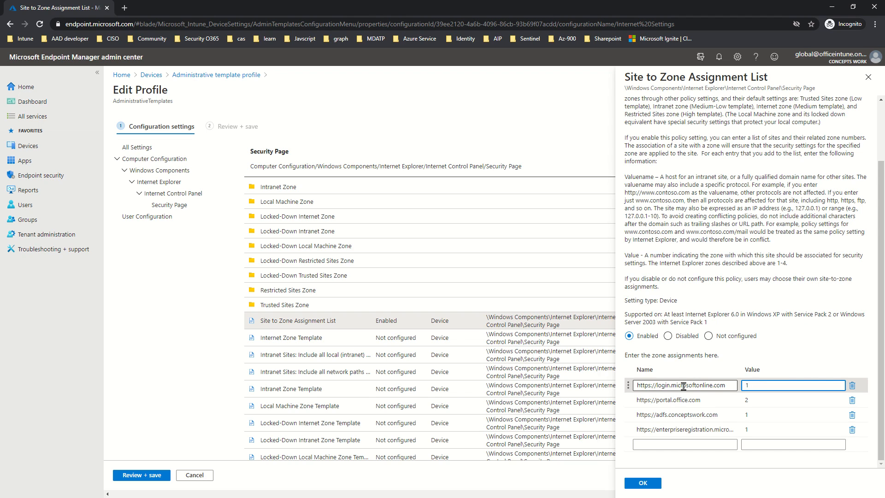
click(754, 398)
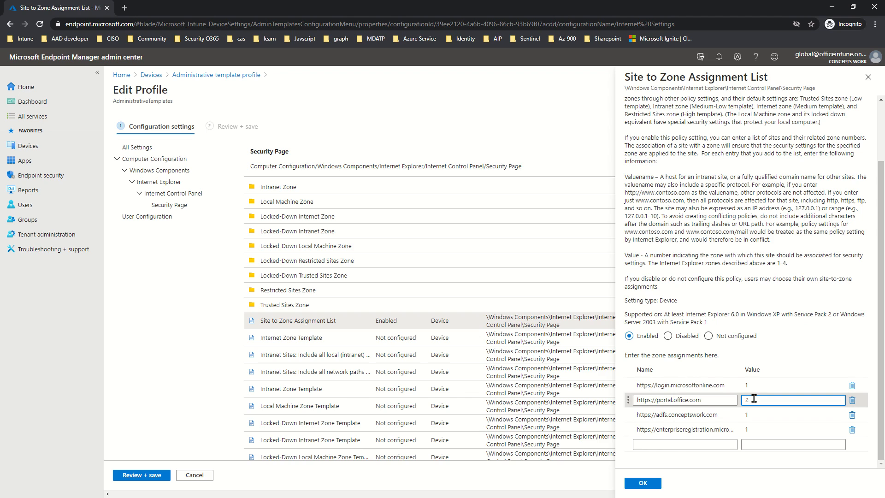
click(713, 400)
drag(717, 401, 604, 399)
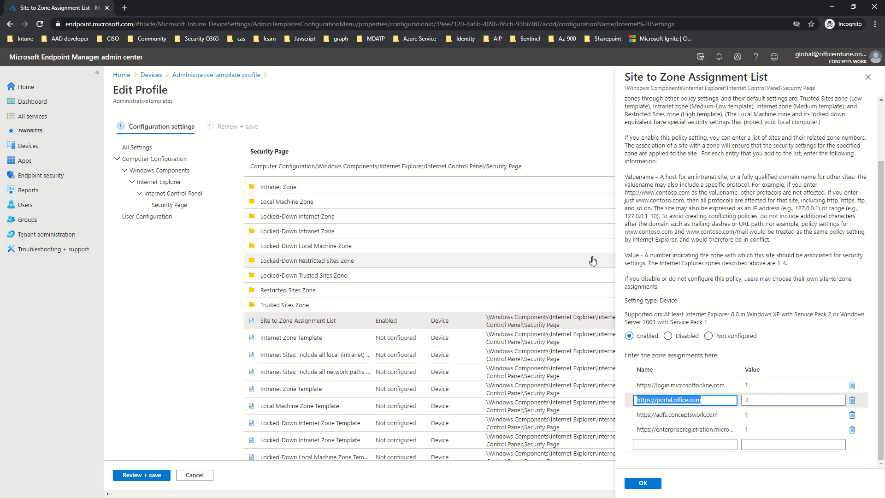
click(868, 77)
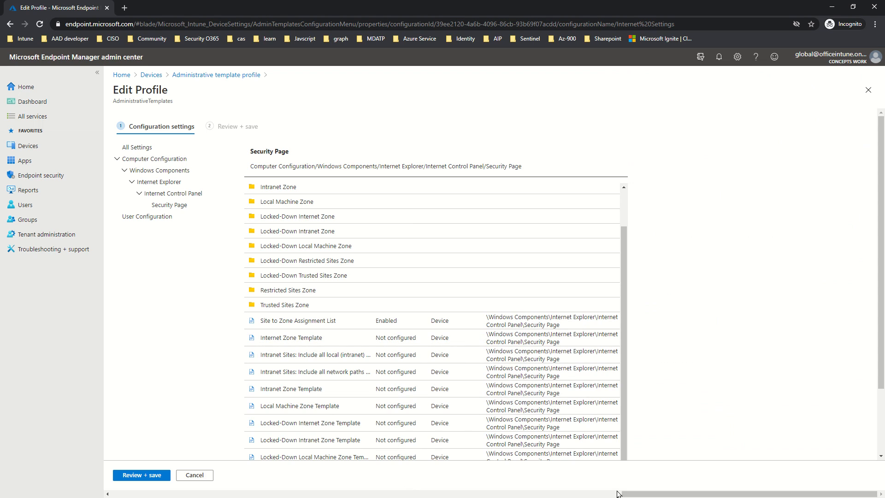
click(868, 90)
- Check the included groups assigned to the Internet Settings profile
drag(324, 185, 427, 190)
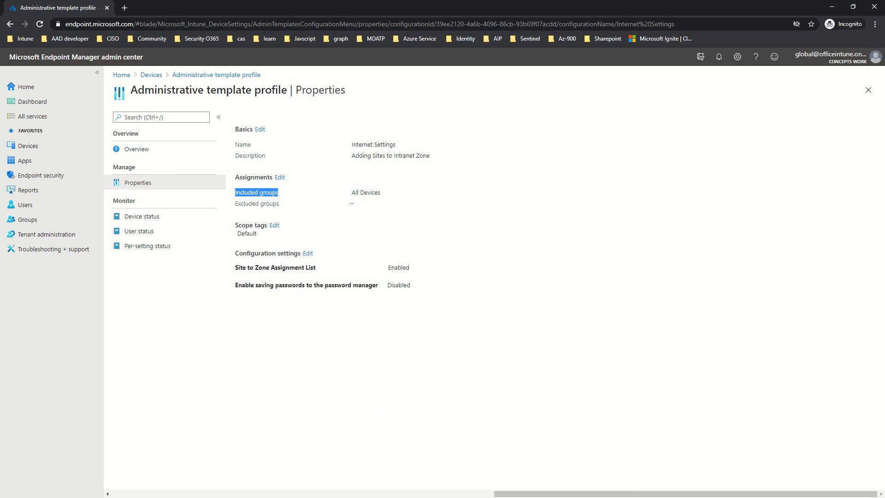
click(136, 329)
drag(351, 193, 416, 197)
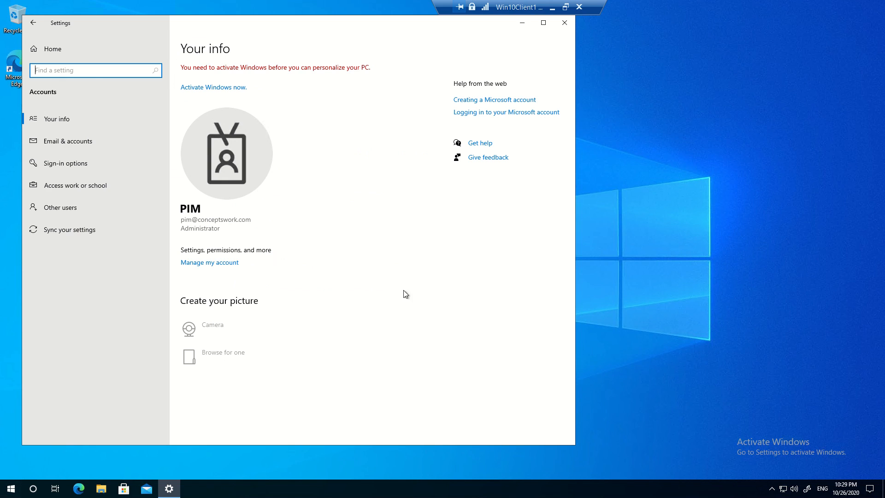
- Switch to the Windows 10 client's Settings and view the management info of its Azure AD work or school connection
click(116, 282)
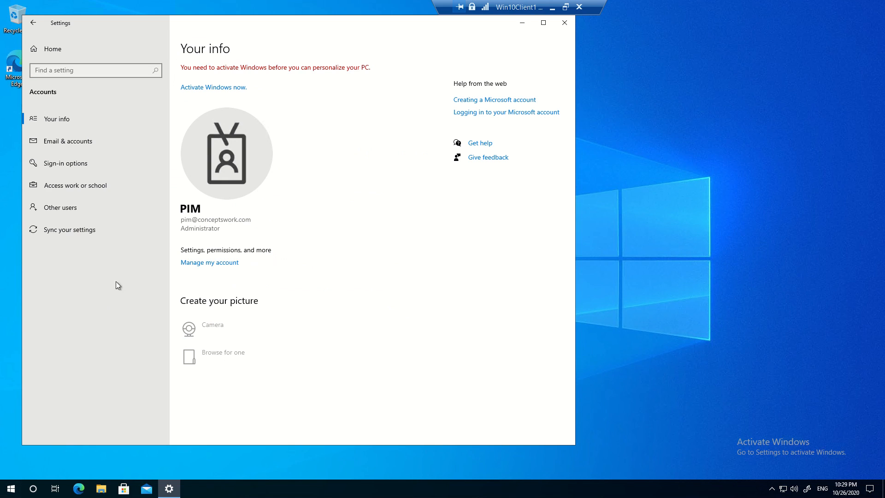
click(62, 190)
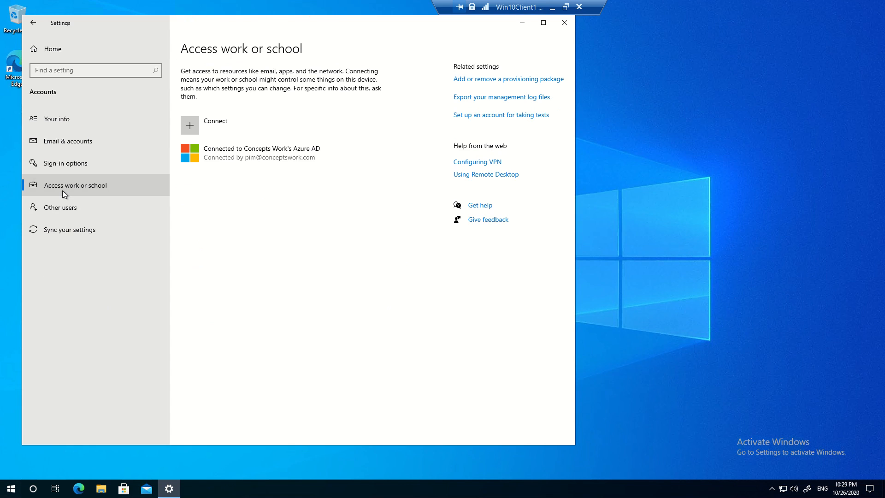
click(242, 154)
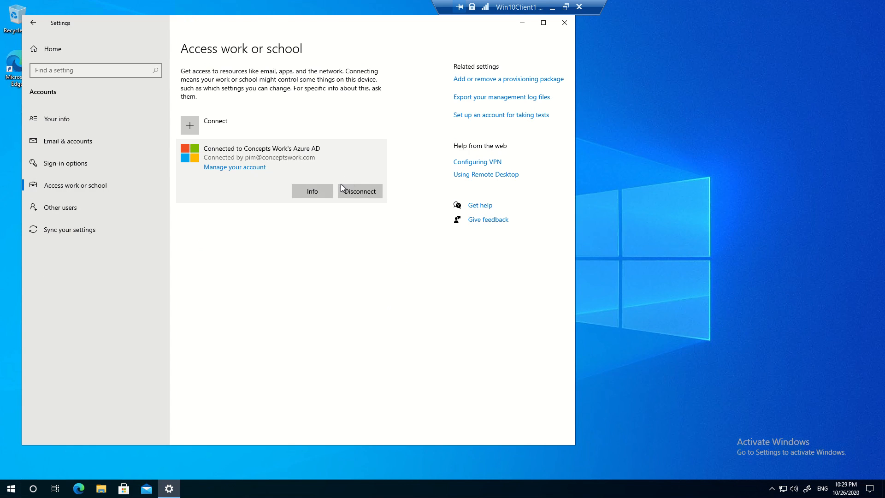
click(312, 196)
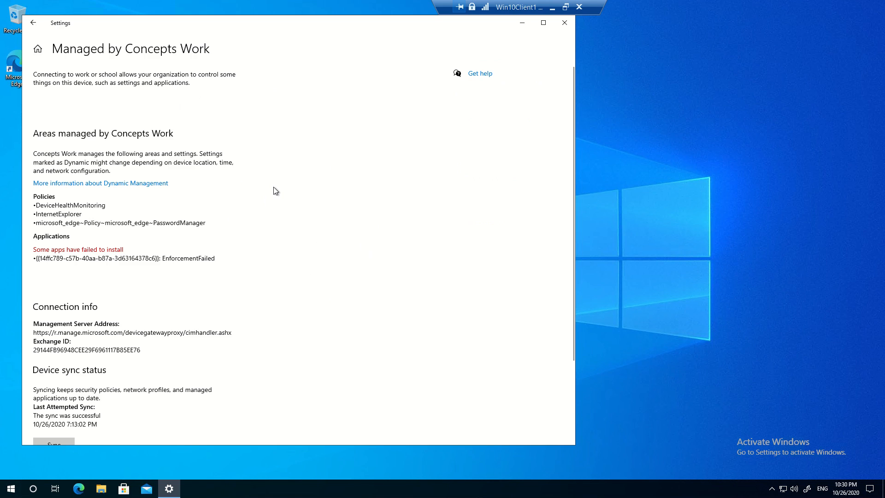
- Open Internet Properties on the Windows 10 client through the Run dialog
key(super+r)
text(inw)
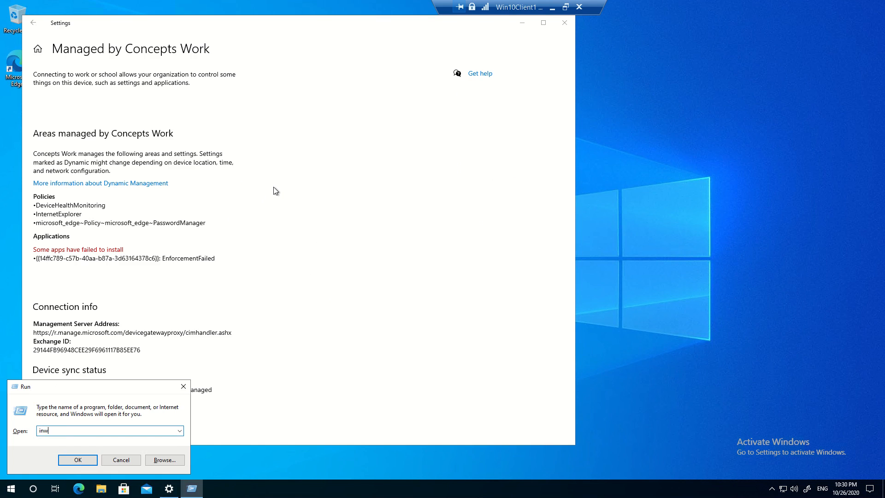
key(BackSpace)
key(Down)
key(Return)
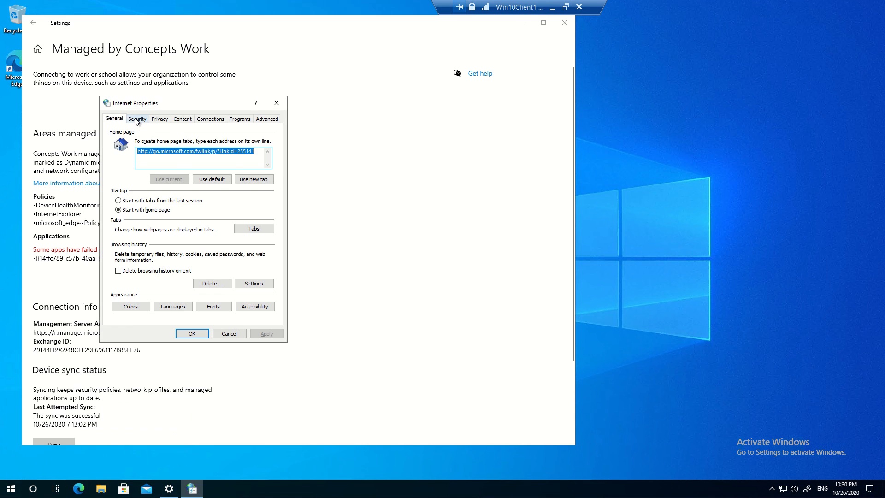
- Show the advanced website list of the Local intranet security zone
click(138, 119)
click(178, 158)
click(252, 184)
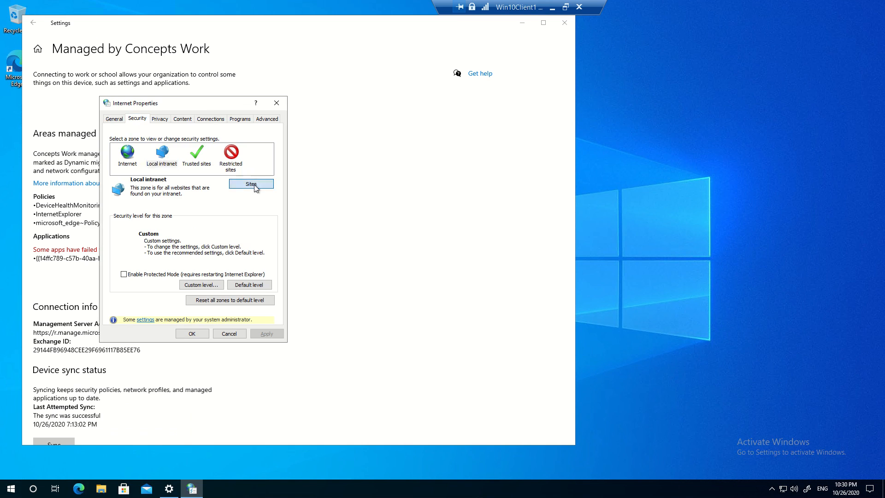
click(189, 204)
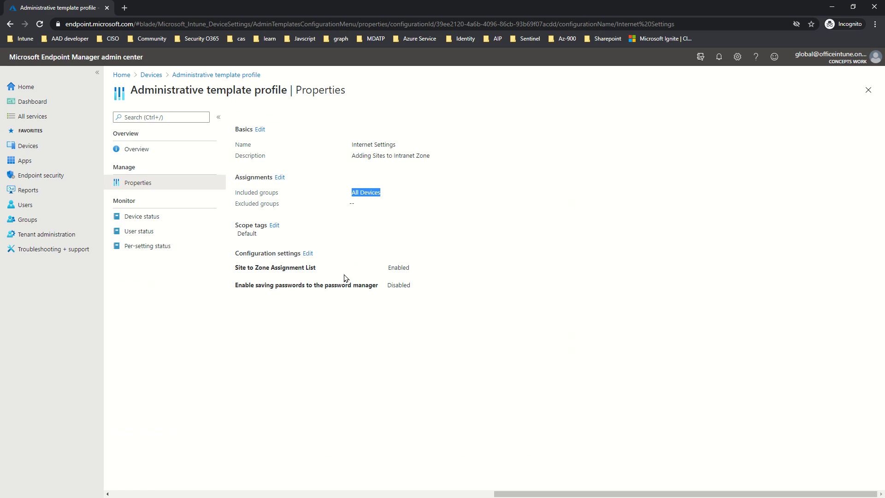
- Switch to the Endpoint Manager admin center and reopen the Internet Settings profile's Site to Zone Assignment List to compare its entries with the client
click(308, 253)
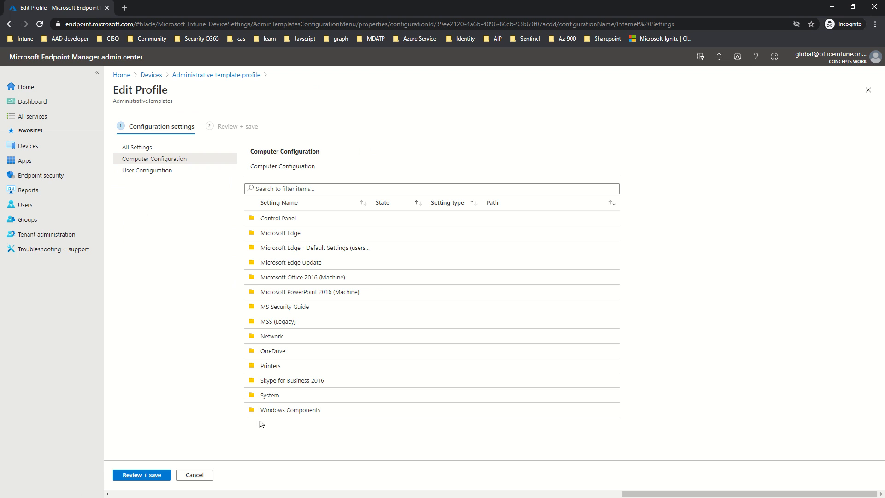
click(282, 410)
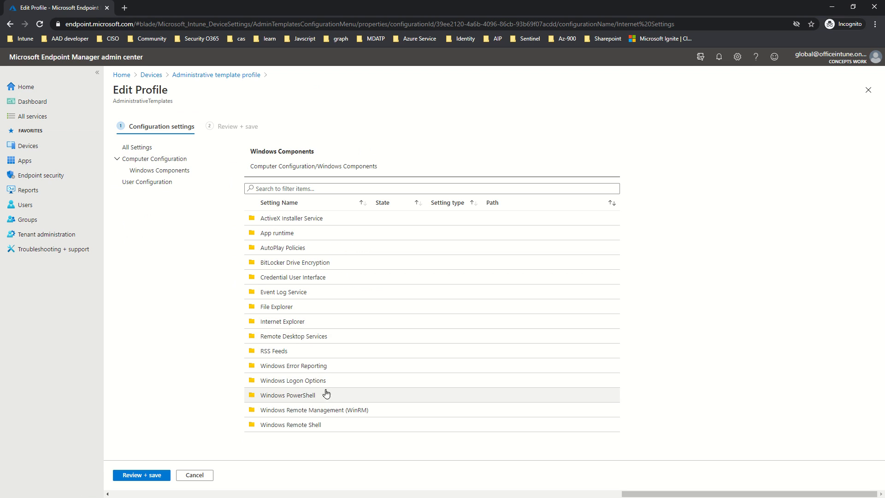
click(293, 323)
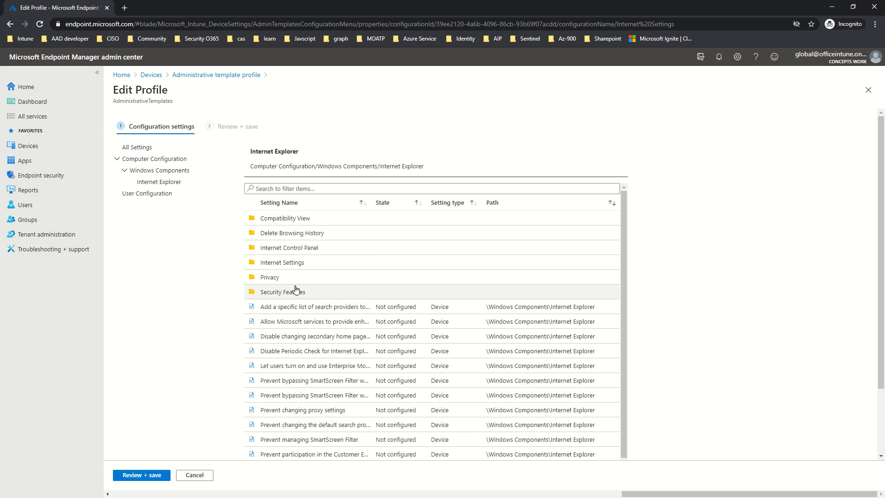
click(308, 249)
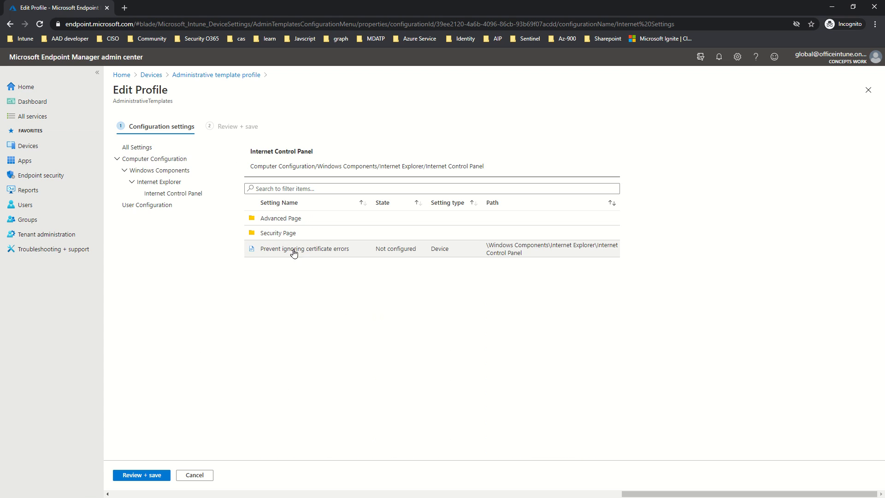
click(294, 233)
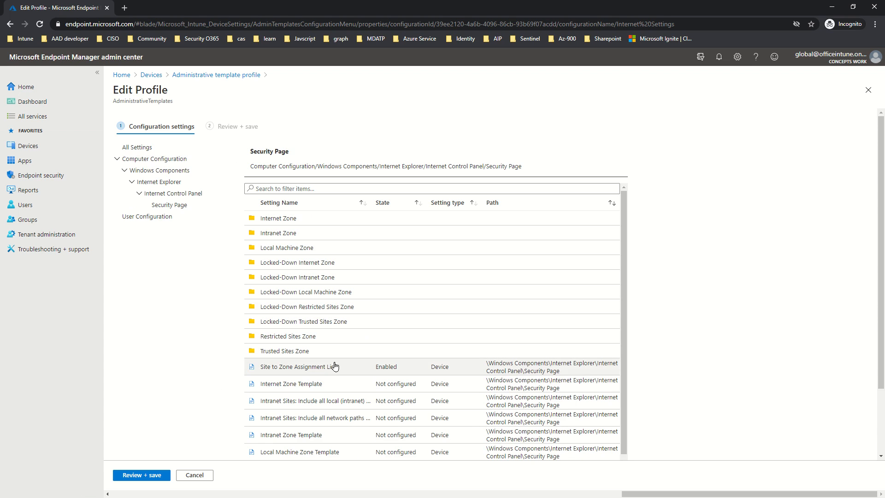
click(334, 366)
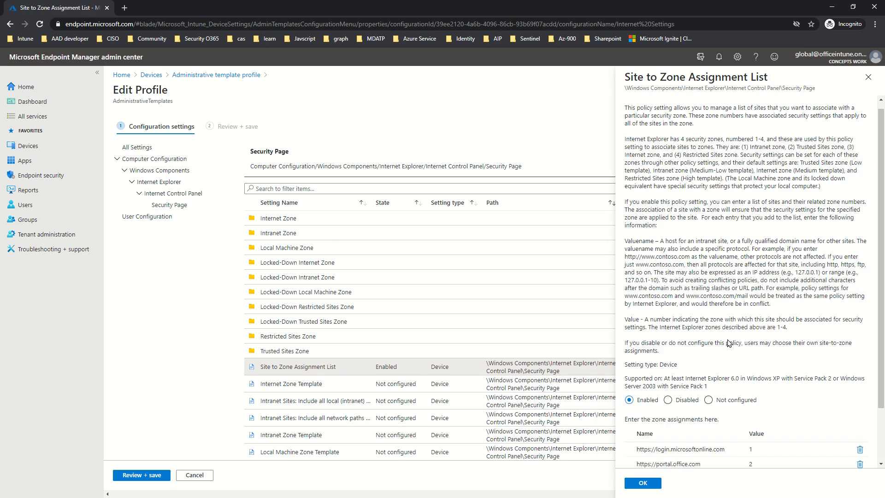
scroll(729, 343, down, 2)
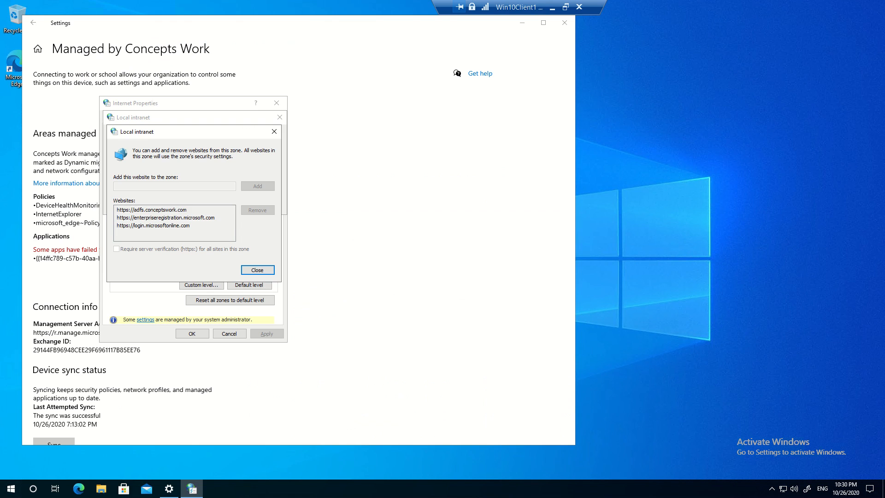
- Back in the client's Internet Properties, close the Local intranet site dialogs and open the Trusted sites zone's website list
click(256, 271)
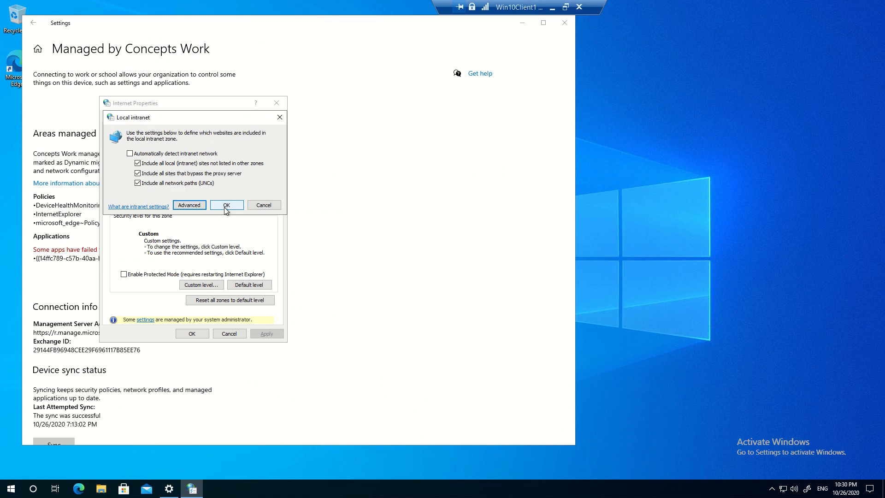
click(263, 205)
click(197, 161)
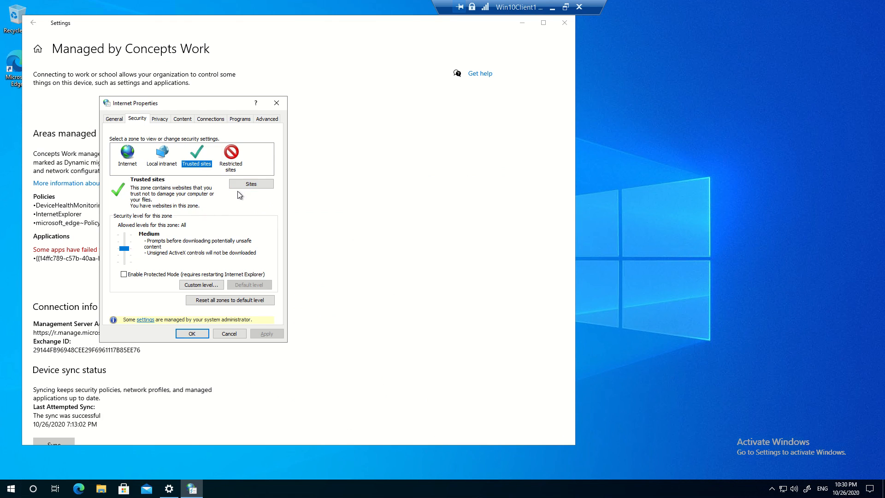
click(253, 186)
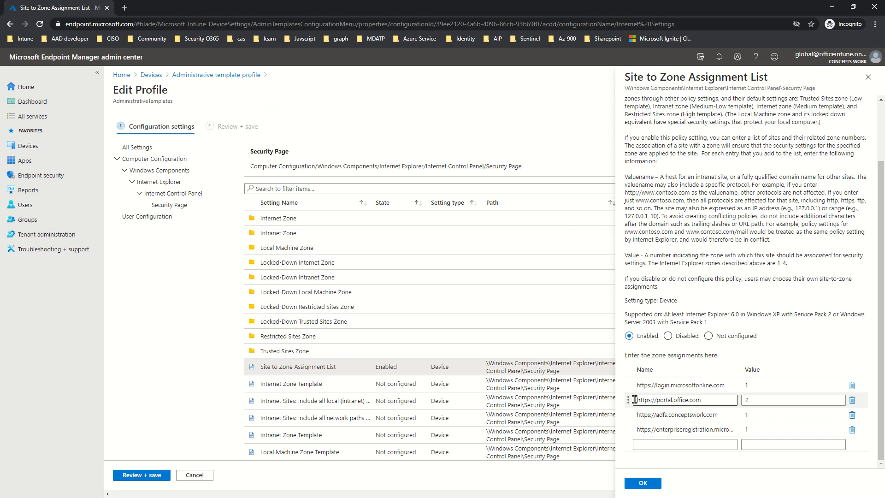
drag(635, 400, 701, 400)
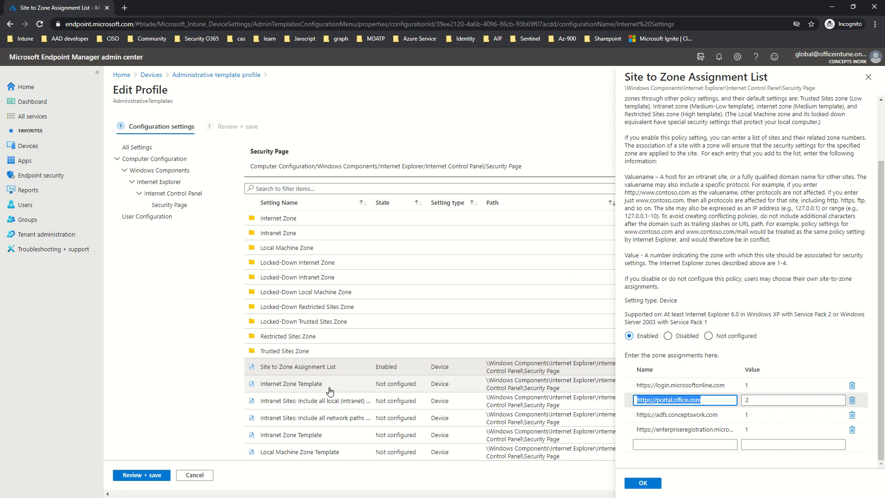
click(869, 77)
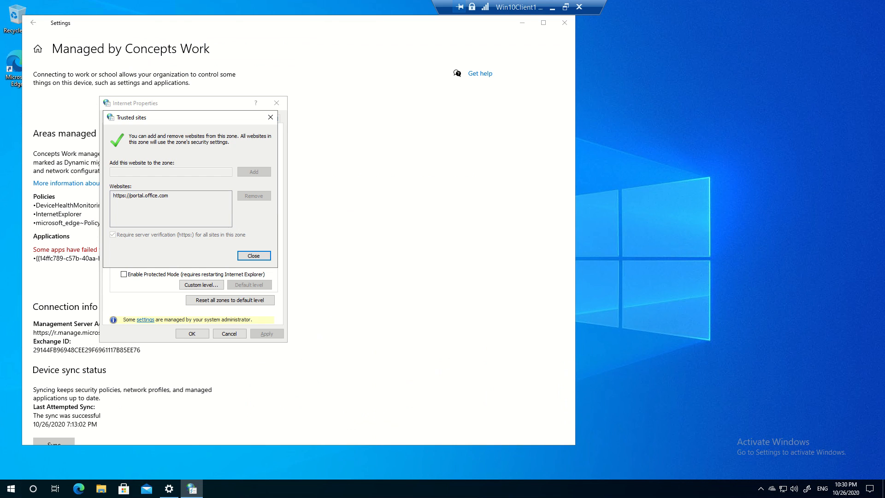
click(253, 257)
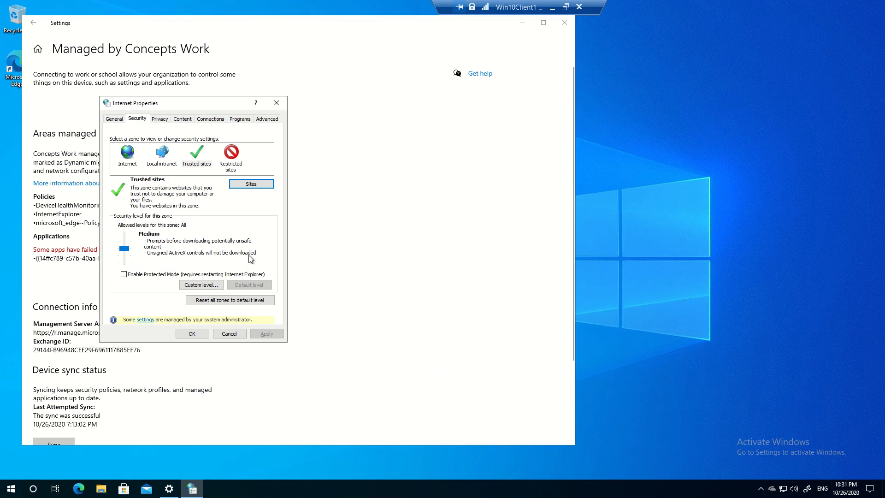
- Dismiss the client's Internet Properties without changes, and close the Internet Settings profile editor in the Endpoint Manager admin center
click(229, 333)
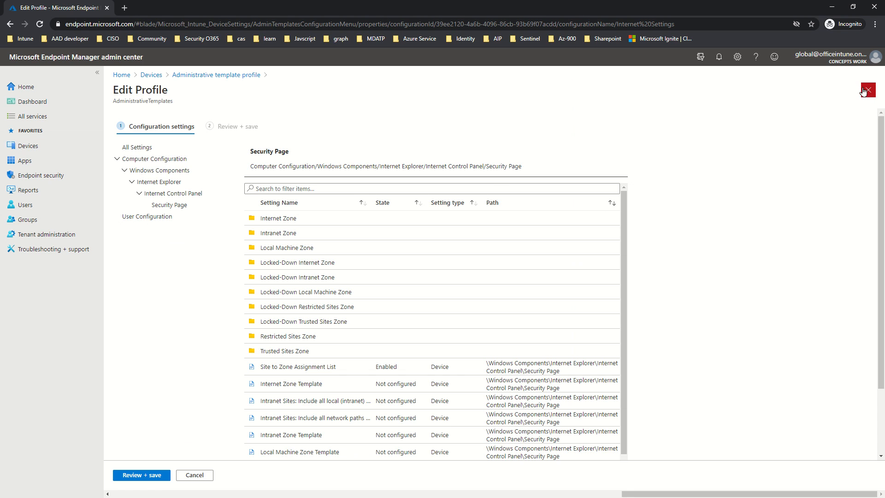
click(864, 92)
click(867, 89)
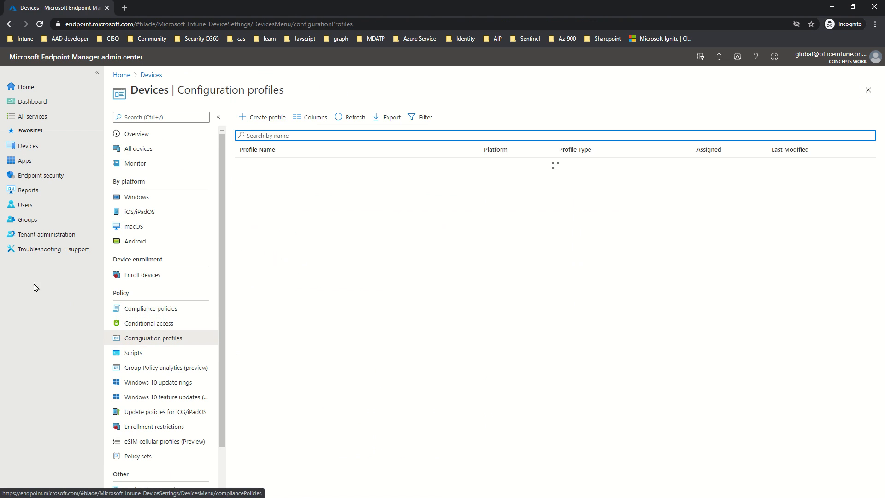
- Open Troubleshooting + support and select pim as the user to troubleshoot
click(28, 250)
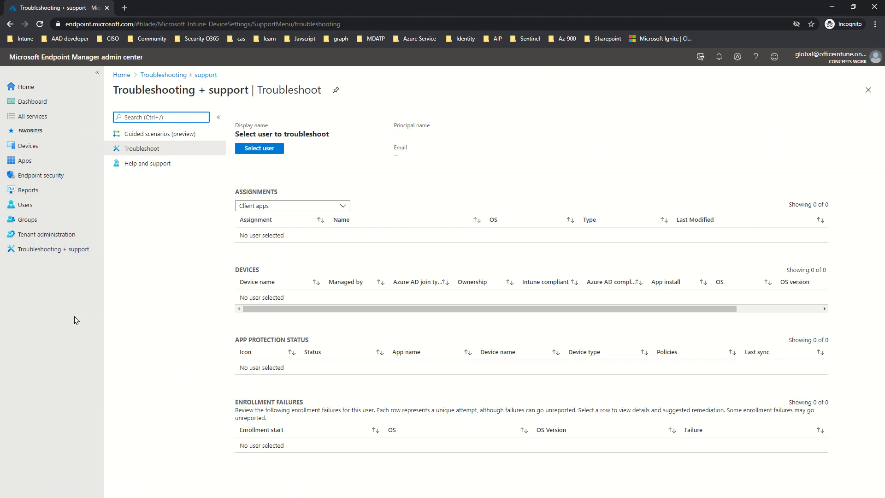
click(263, 148)
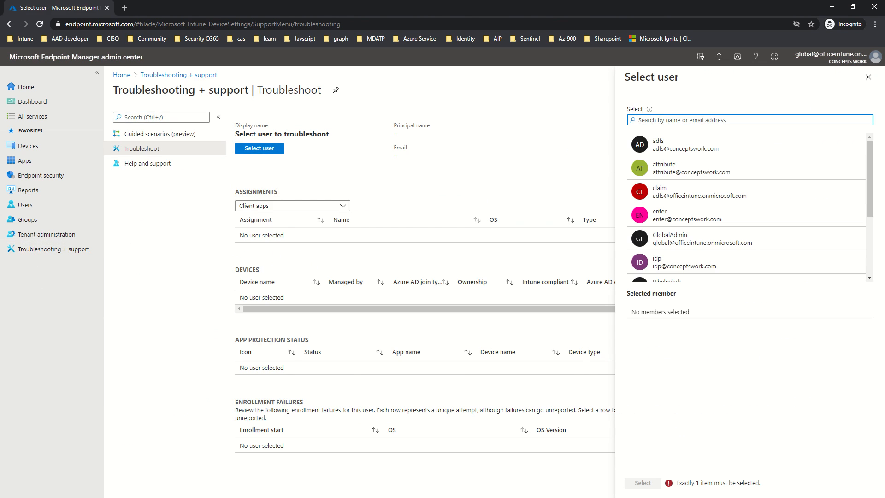
click(751, 115)
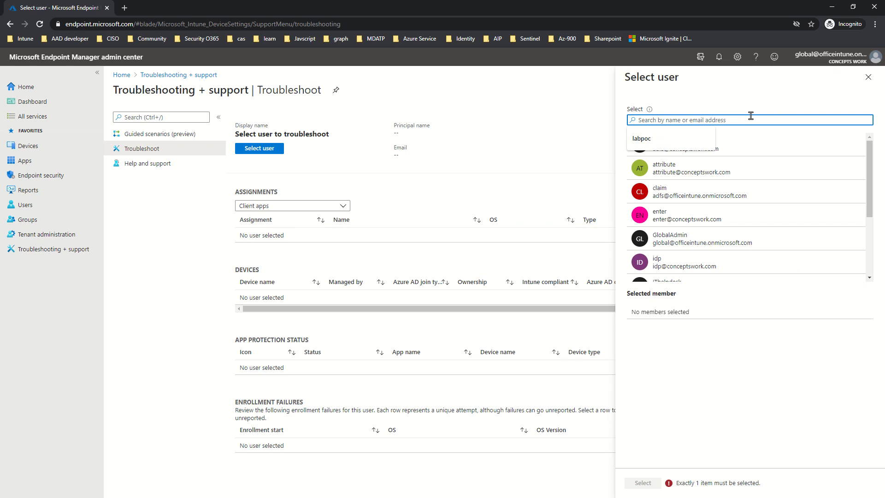
text(pim)
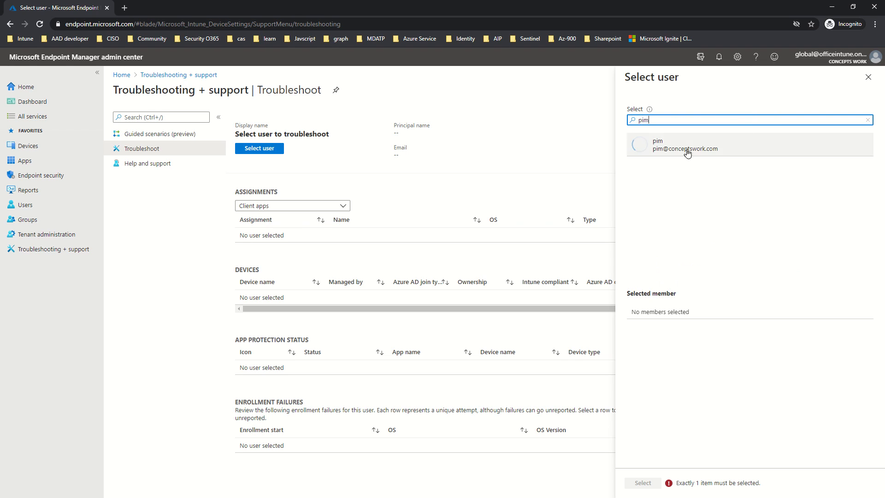
click(687, 153)
click(657, 483)
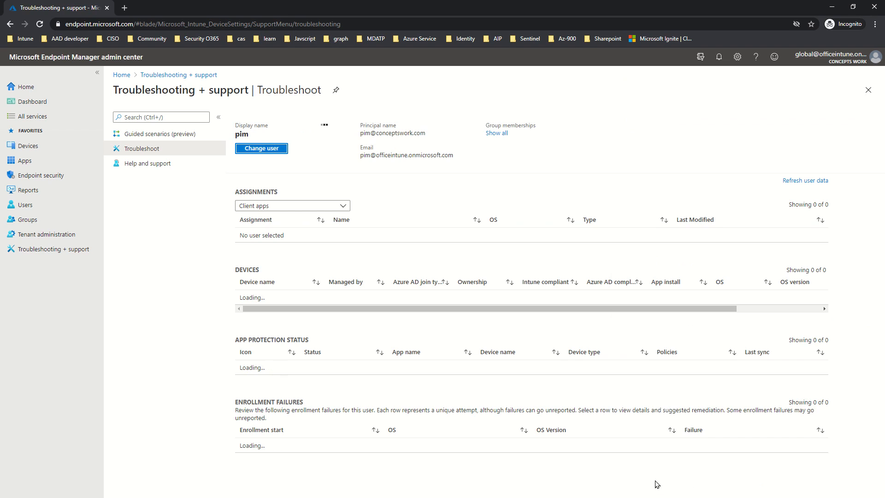
- Show the configuration profiles assigned to the selected user
click(279, 206)
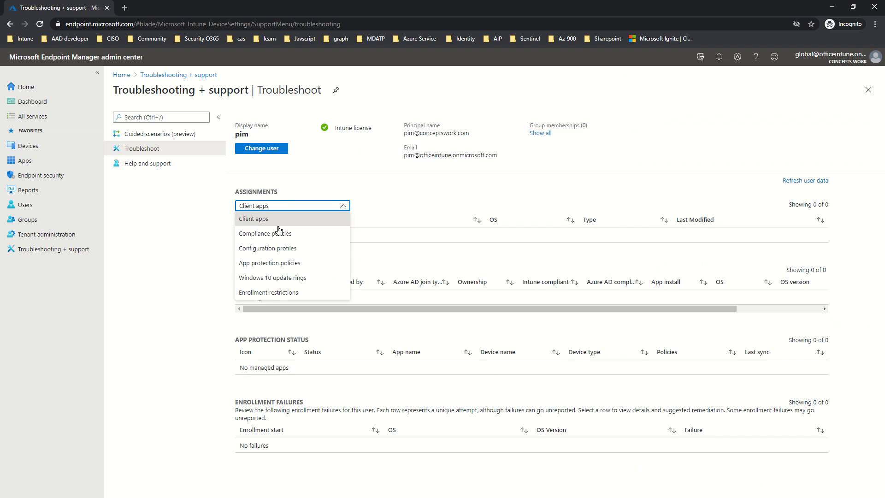
click(289, 248)
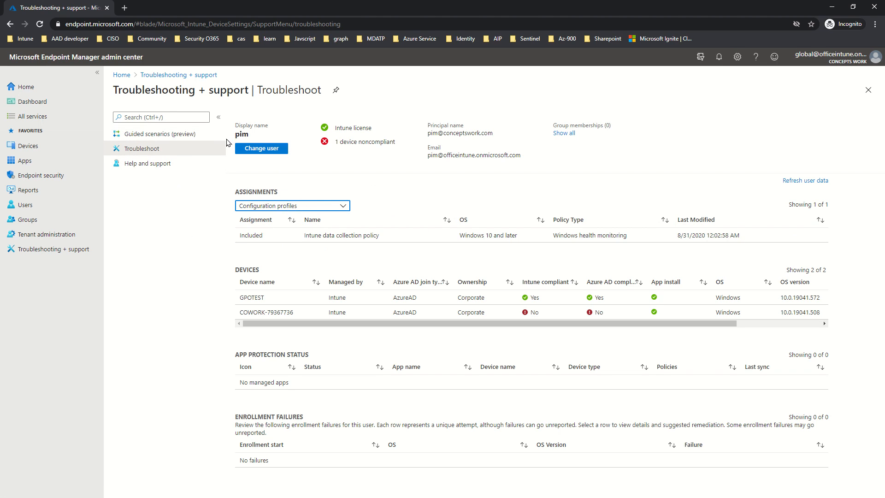
click(162, 299)
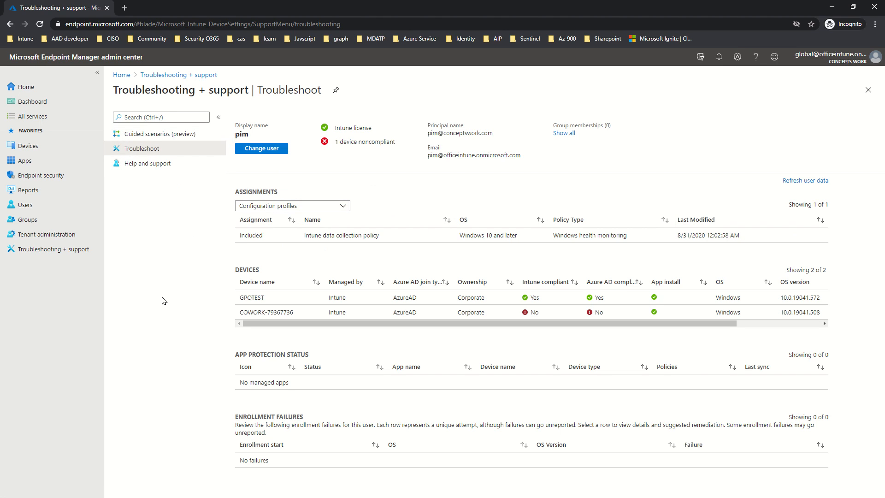
- Return to the devices' configuration profiles and view the Internet Settings profile's device status
click(54, 146)
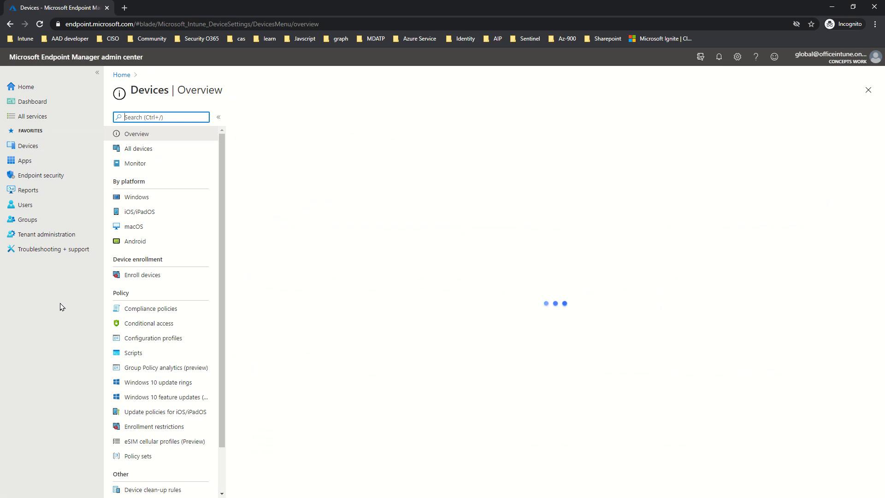
click(162, 339)
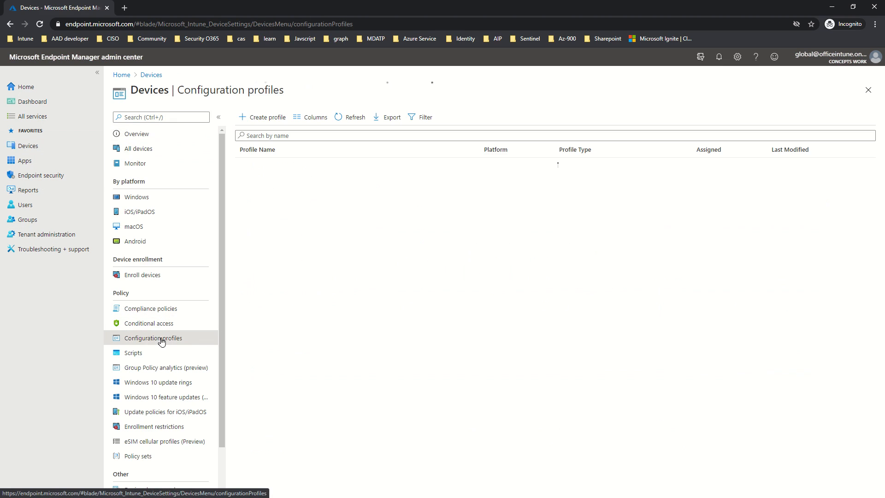
click(317, 253)
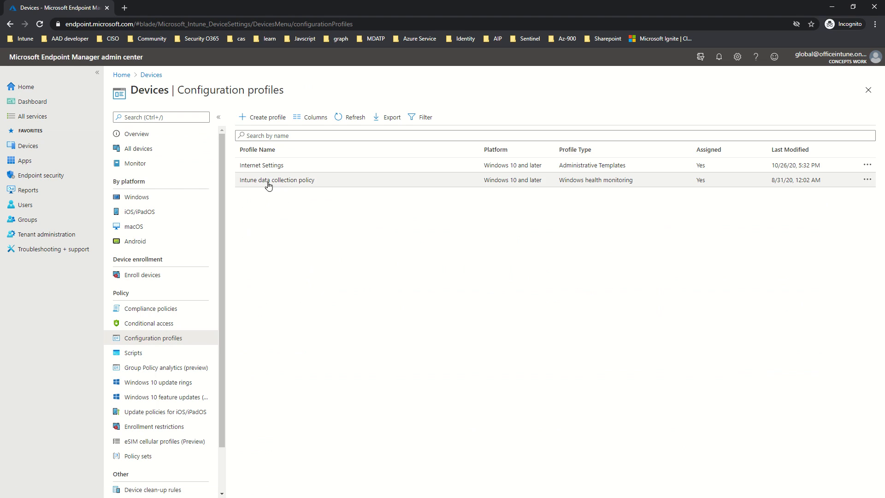
click(287, 172)
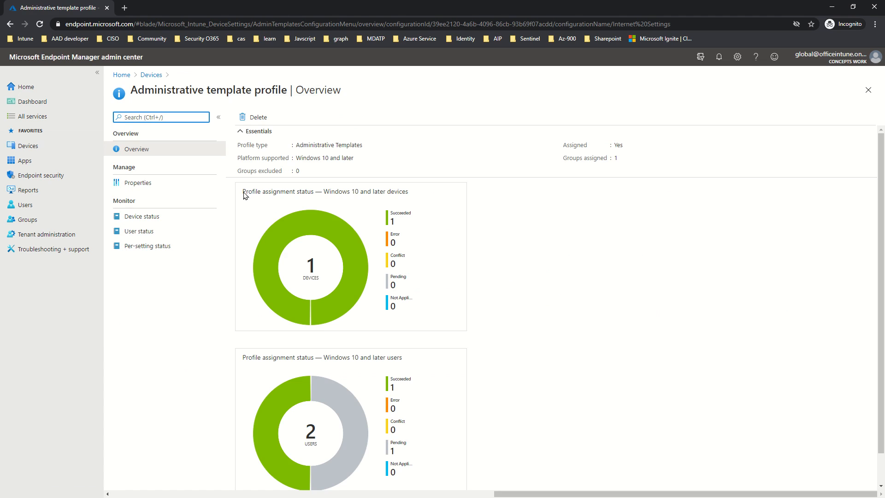
click(147, 218)
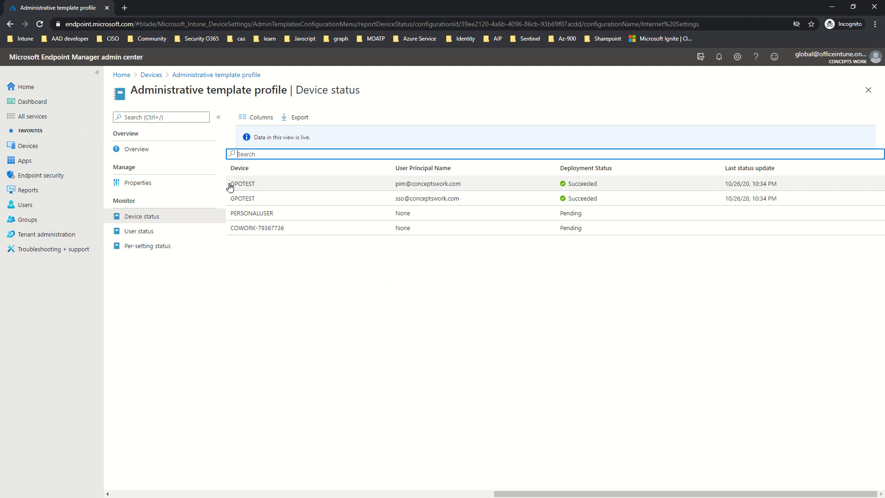
- Check the pim user's GPOTEST entry in the device status list, and open and close that device's overview
drag(229, 186, 257, 184)
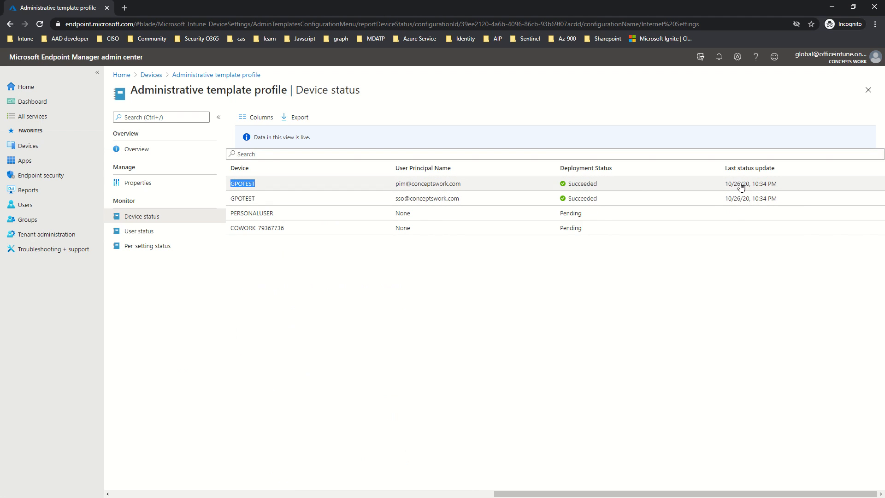
click(467, 186)
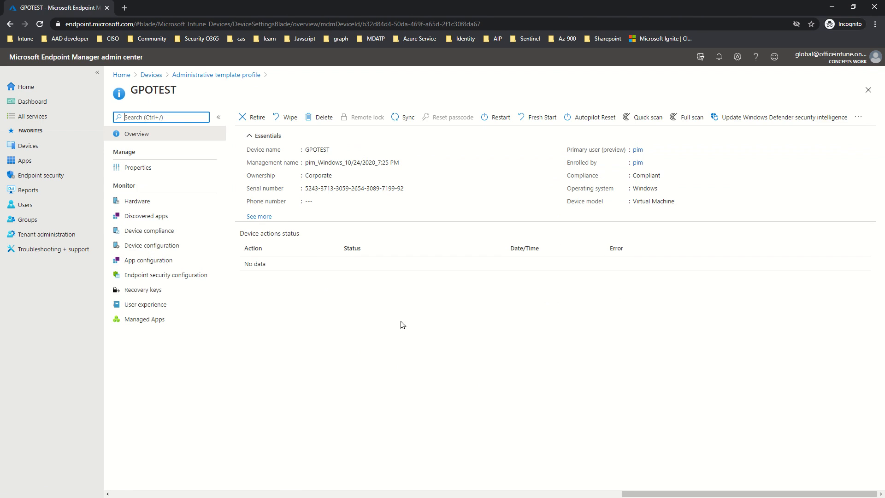
click(869, 90)
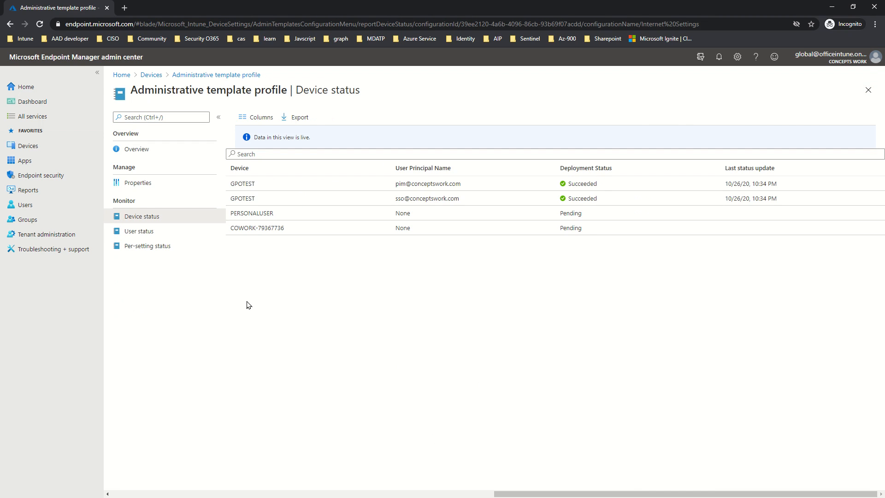
- Recheck the troubleshooting page's assignment categories, and reopen the Internet Settings profile to view its user status and device status
click(42, 248)
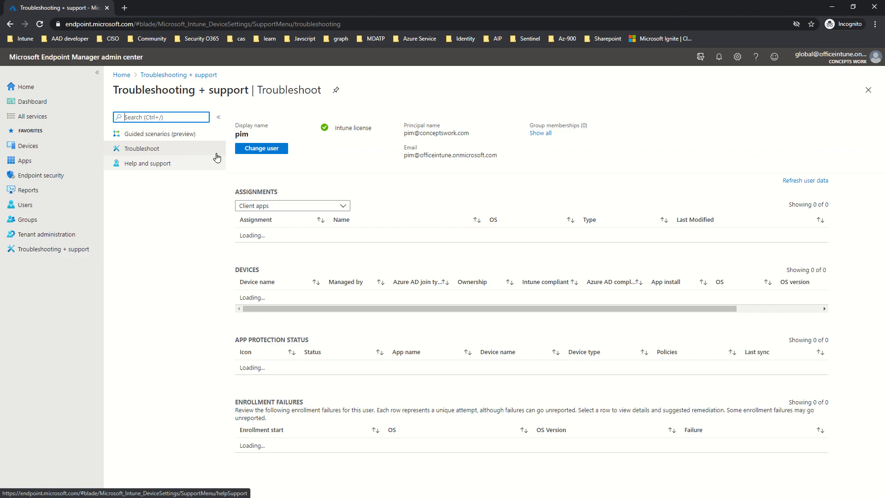
click(302, 208)
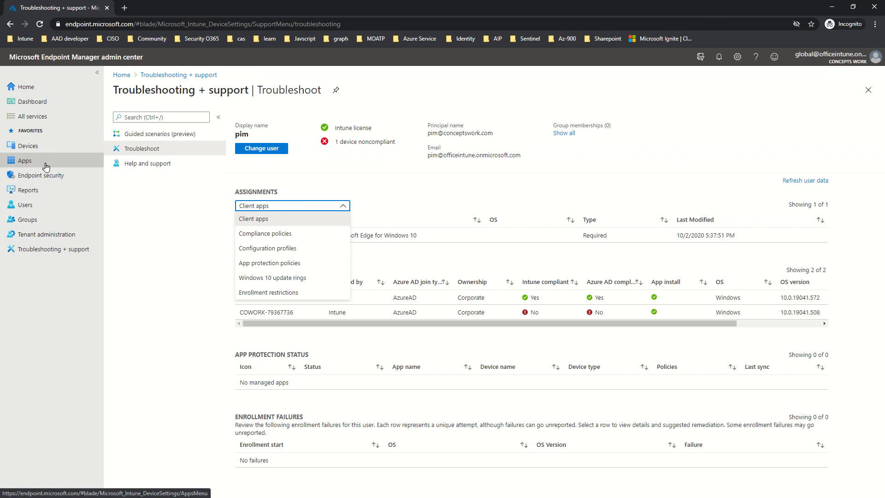
click(44, 147)
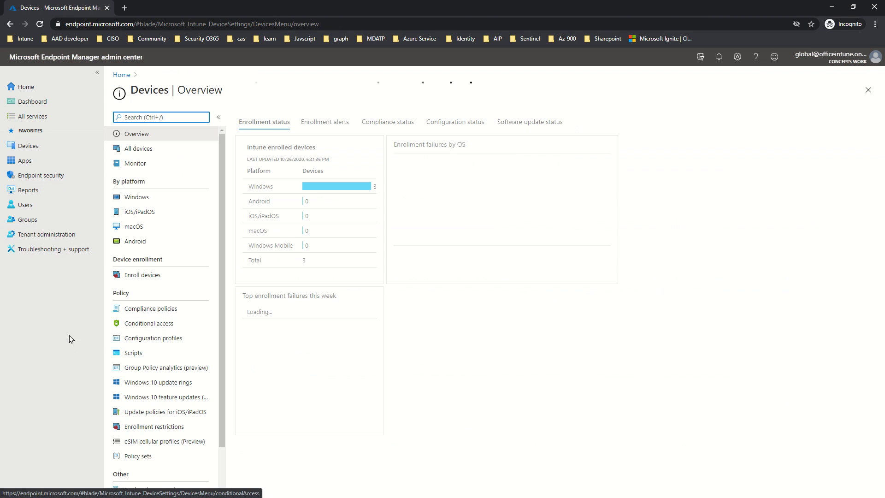
click(150, 342)
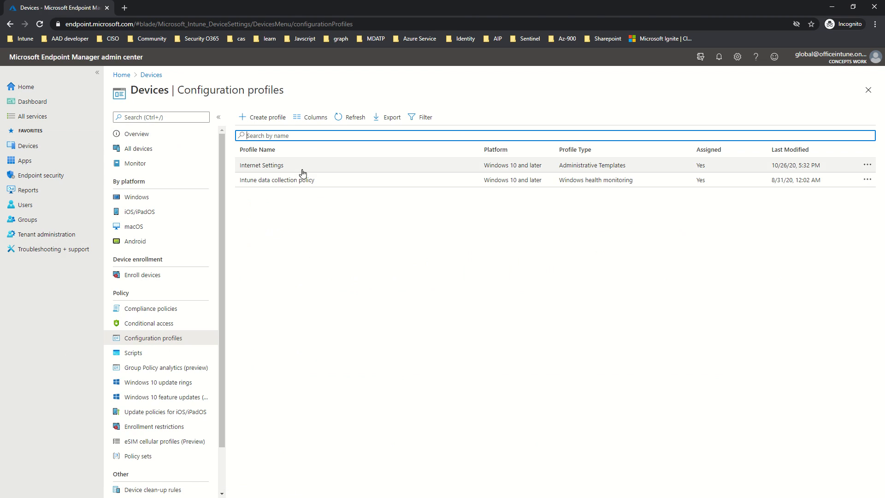
click(302, 169)
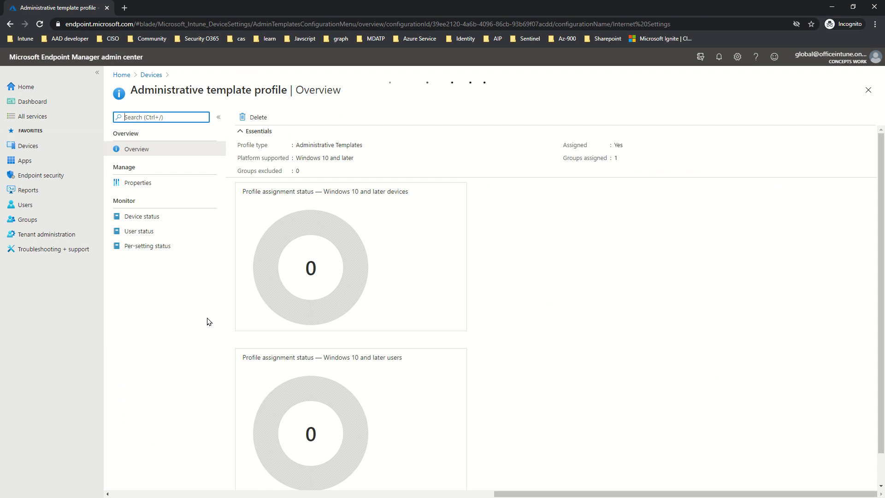
click(138, 231)
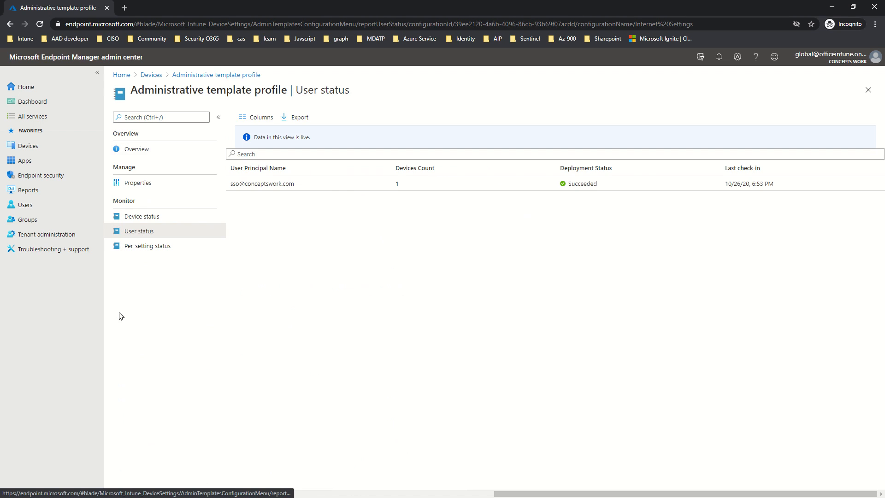
click(163, 220)
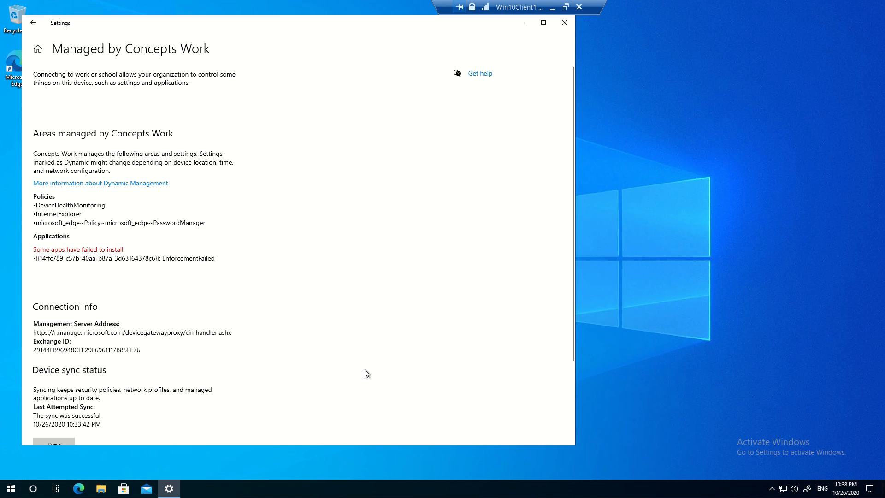
- Switch to the Windows 10 client, launch Event Viewer with the eventvwr command and maximize its window
key(super+r)
text(e)
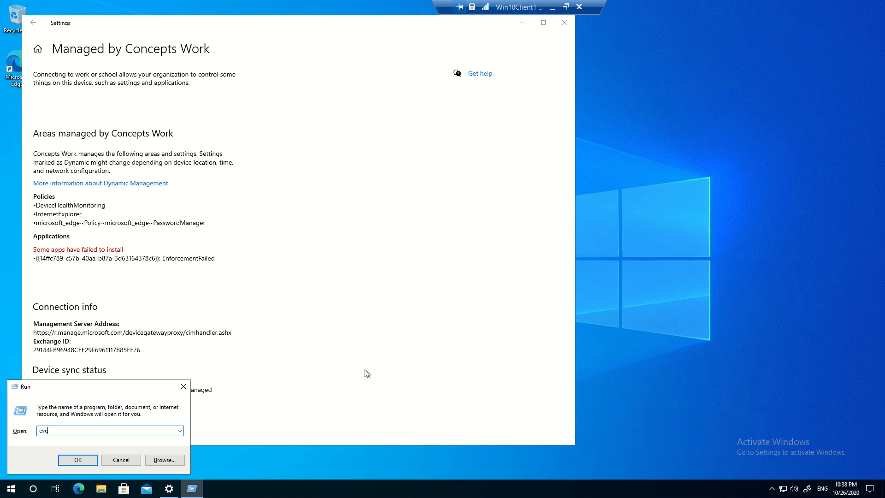
text(ventvwr)
key(Return)
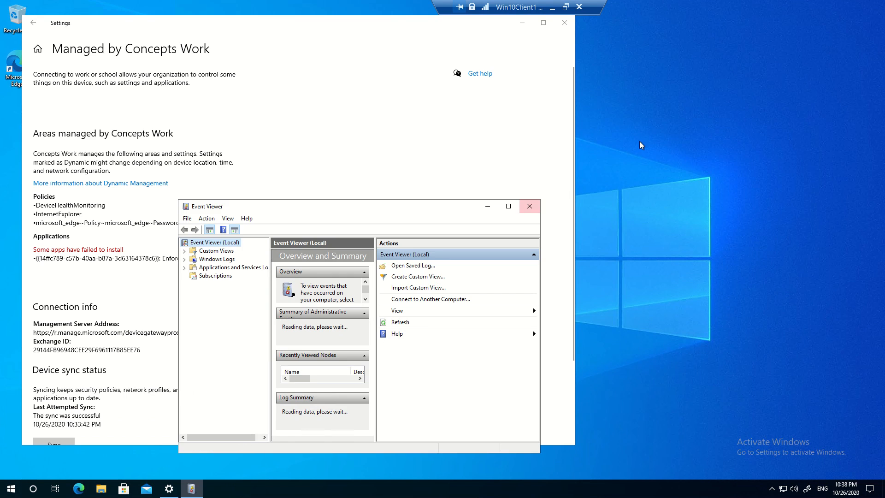
click(509, 206)
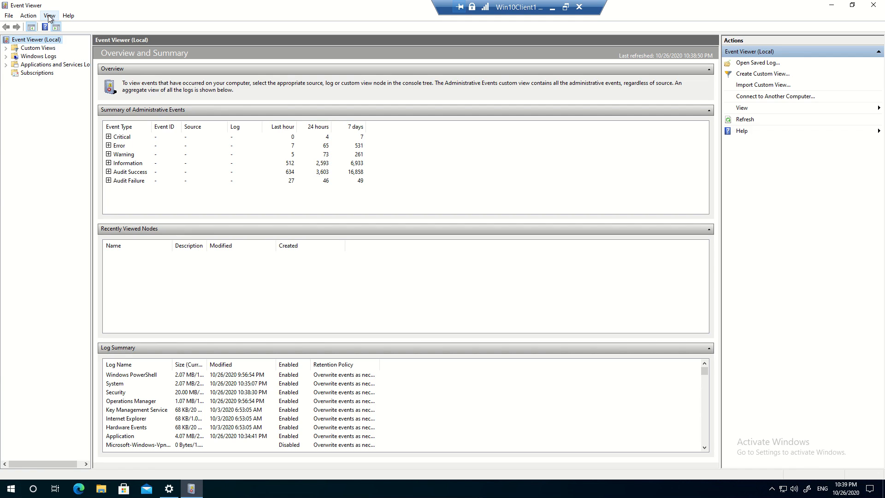
- Turn on the display of analytic and debug logs in Event Viewer
click(29, 16)
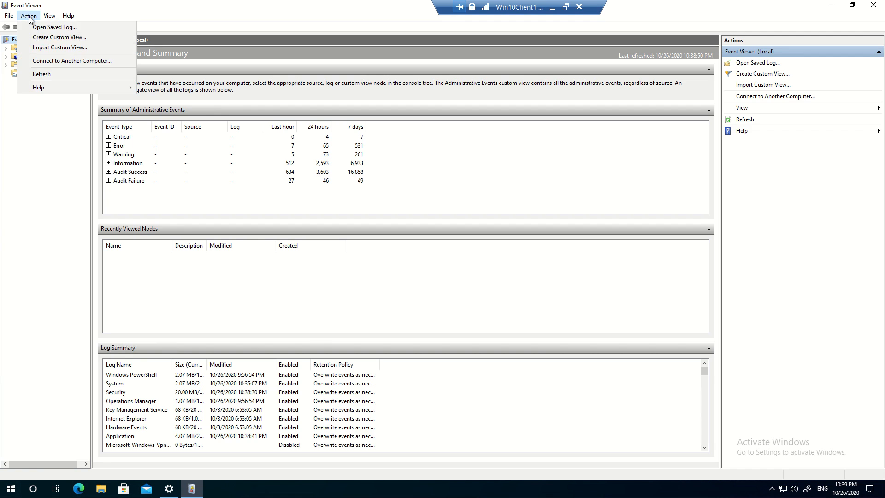
click(51, 11)
click(50, 15)
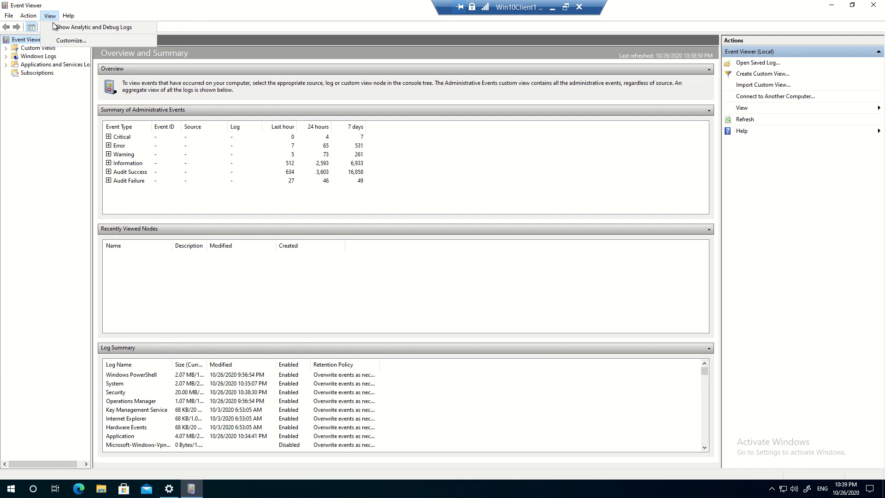
click(55, 28)
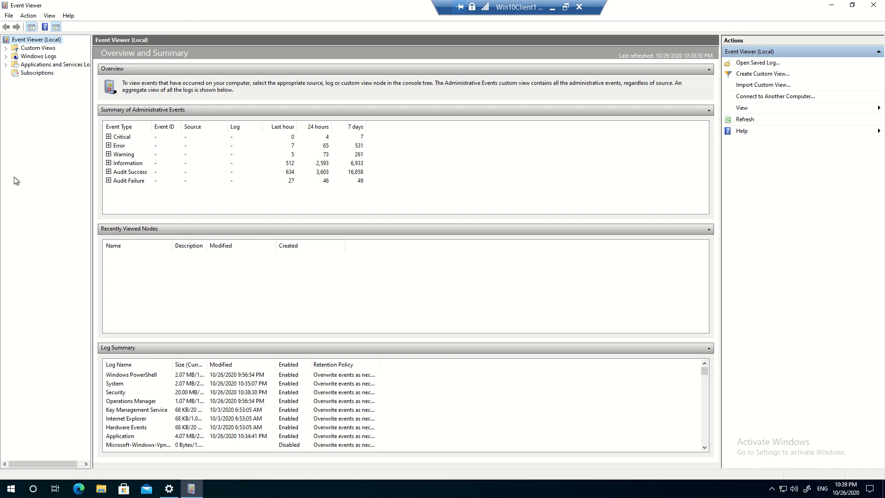
- Expand Applications and Services Logs down to Microsoft > Windows, widening the console tree so full log names fit
click(6, 64)
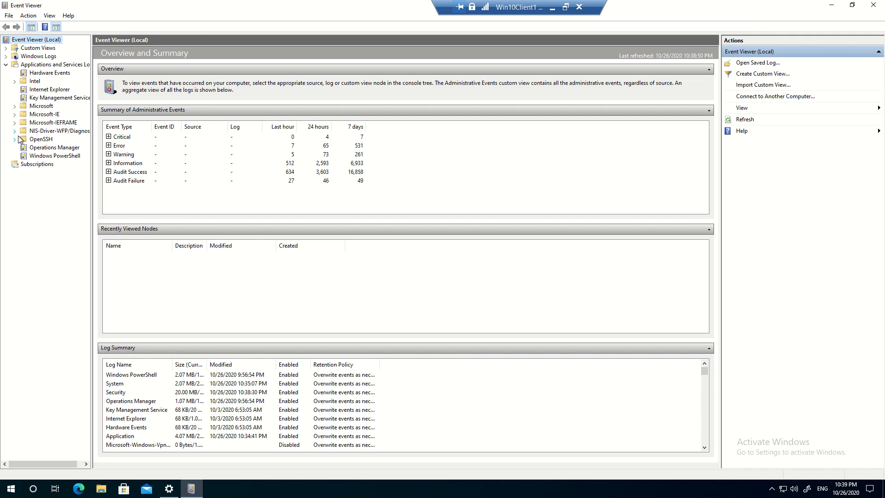
click(14, 106)
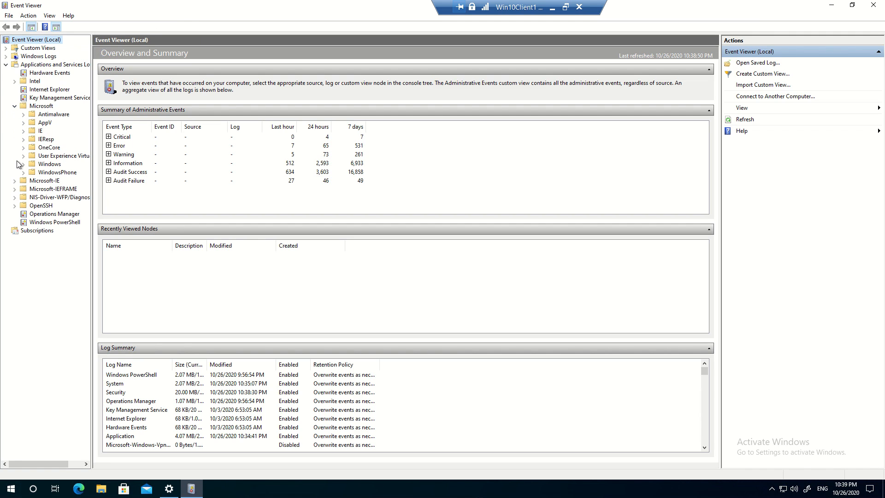
drag(92, 134, 151, 133)
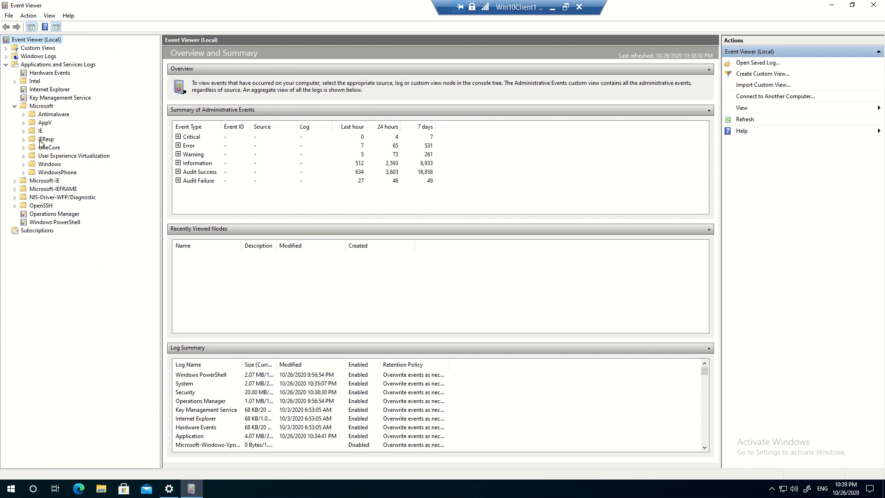
click(42, 164)
click(24, 164)
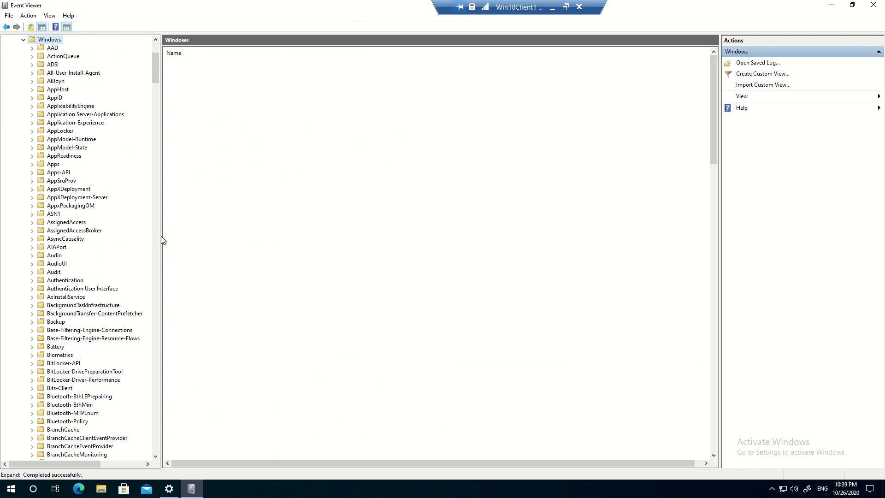
- Widen the console tree further and open the Admin log under DeviceManagement-Enterprise-Diagnostics-Provider
drag(162, 237, 221, 235)
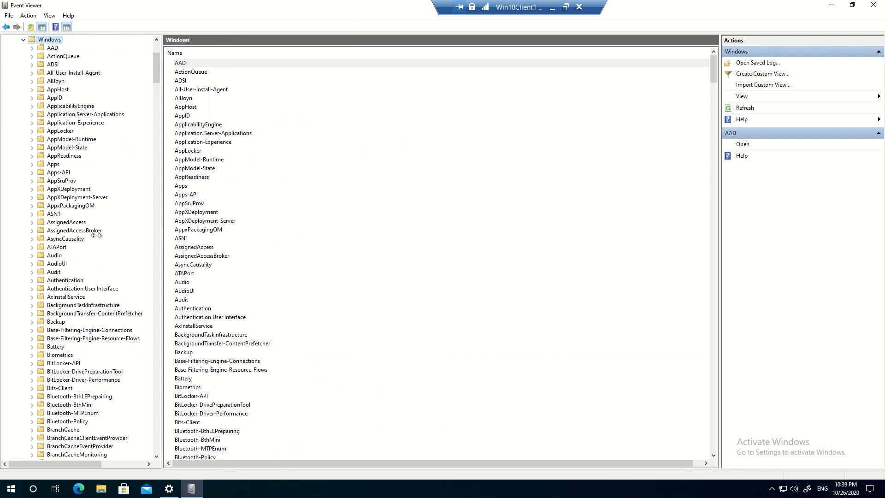
scroll(98, 240, down, 7)
scroll(98, 240, down, 20)
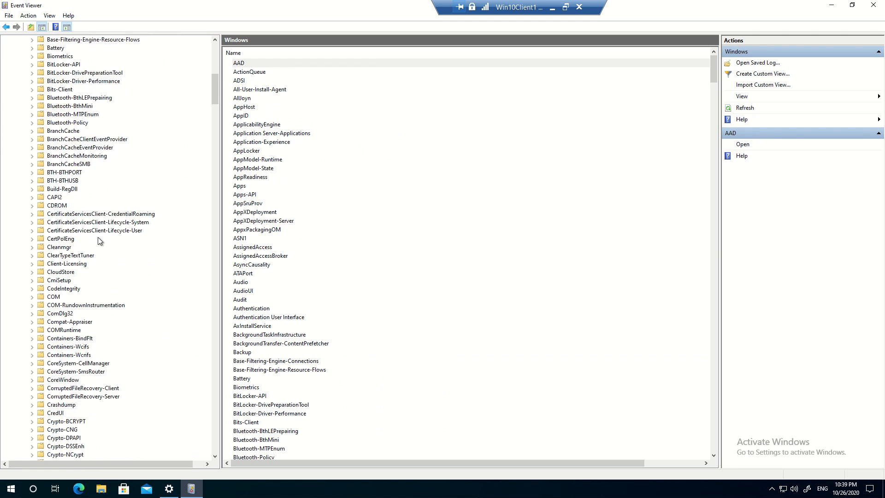
scroll(98, 240, down, 2)
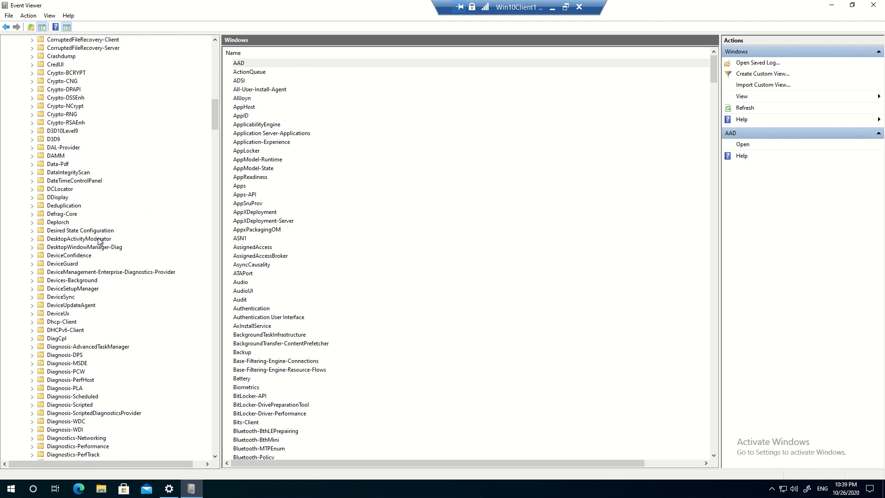
click(110, 273)
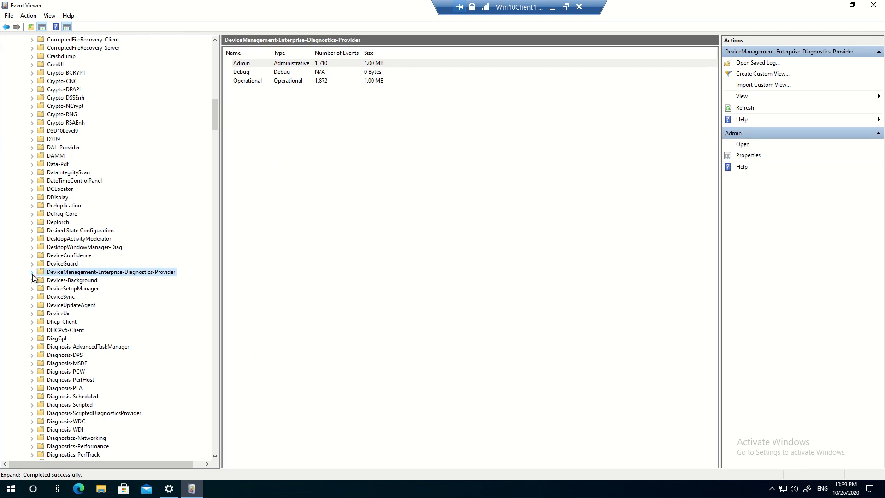
click(33, 274)
click(65, 280)
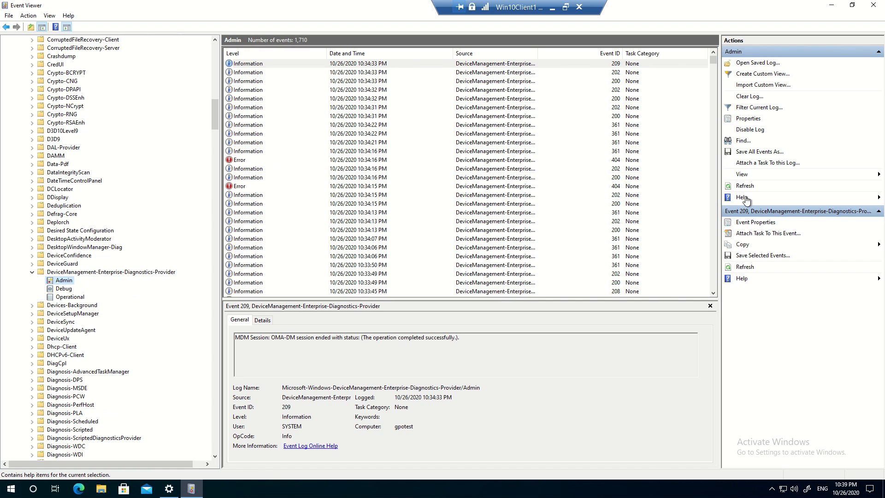
- Filter the Admin log to event IDs 800-850
click(755, 109)
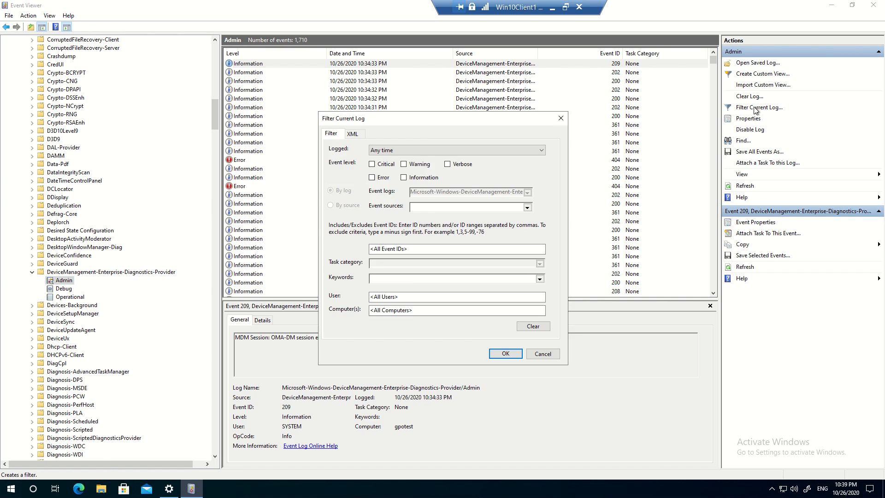
click(416, 250)
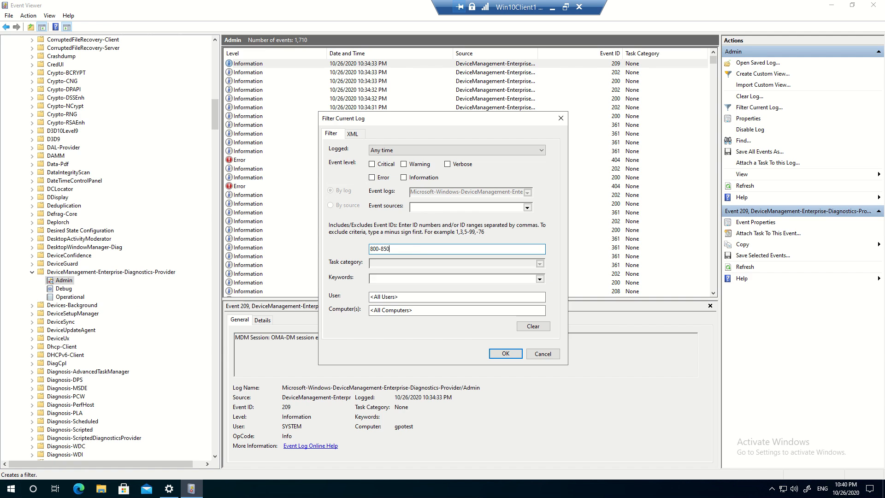
click(503, 354)
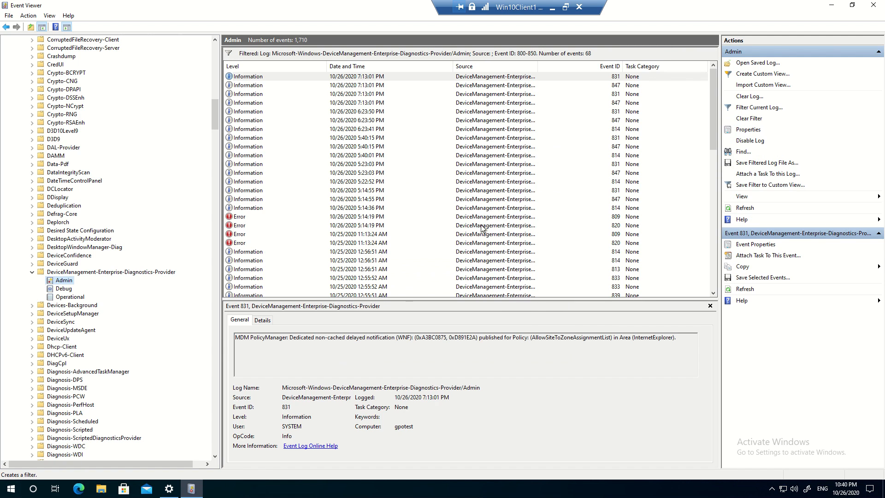
- Open the event 814 entry logged at 6:23:41 PM and highlight its full policy message for reading
click(497, 131)
double_click(498, 133)
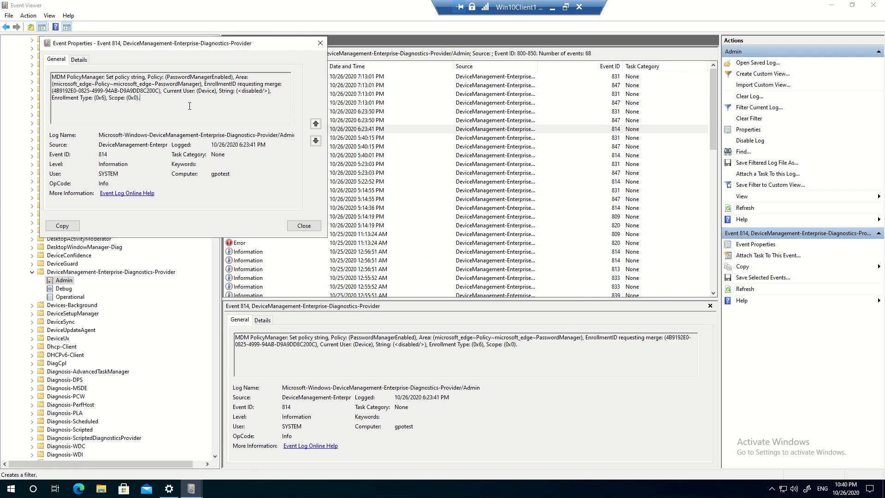
key(ctrl+a)
click(148, 104)
drag(181, 101, 70, 71)
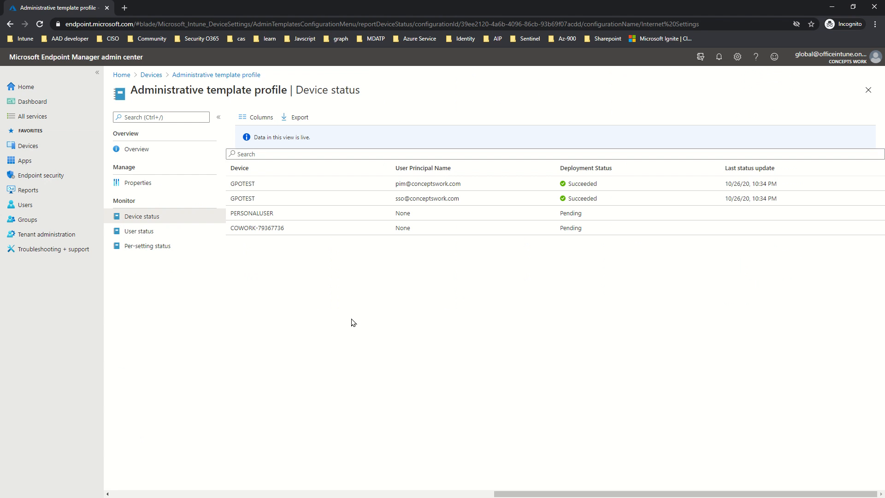
- Switch to the Endpoint Manager admin center and review the configuration settings in the Internet Settings profile's properties, especially the password-saving setting
click(29, 146)
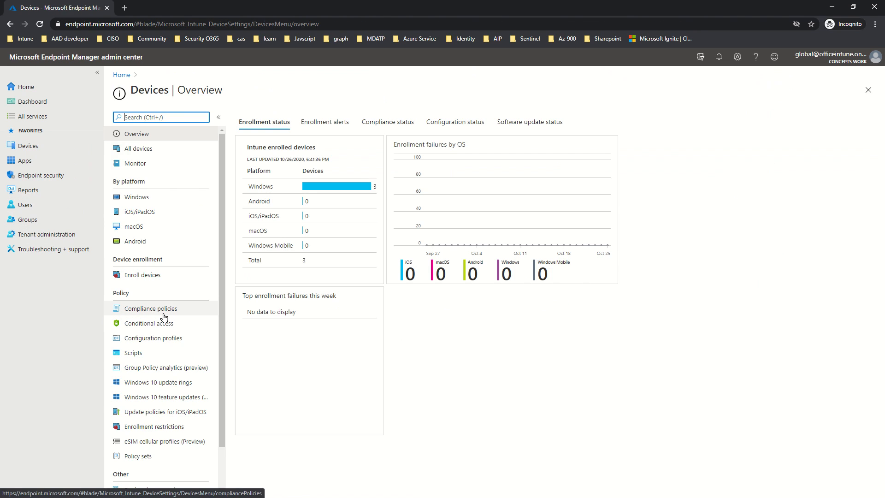
click(151, 340)
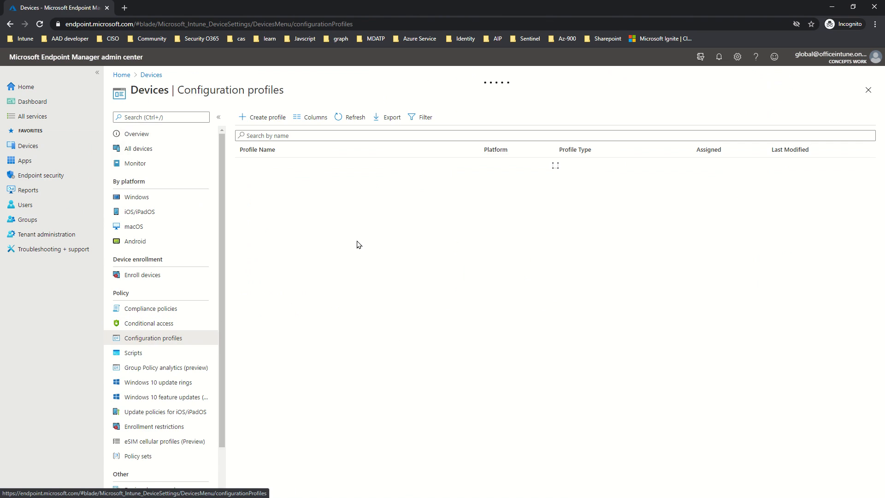
click(283, 169)
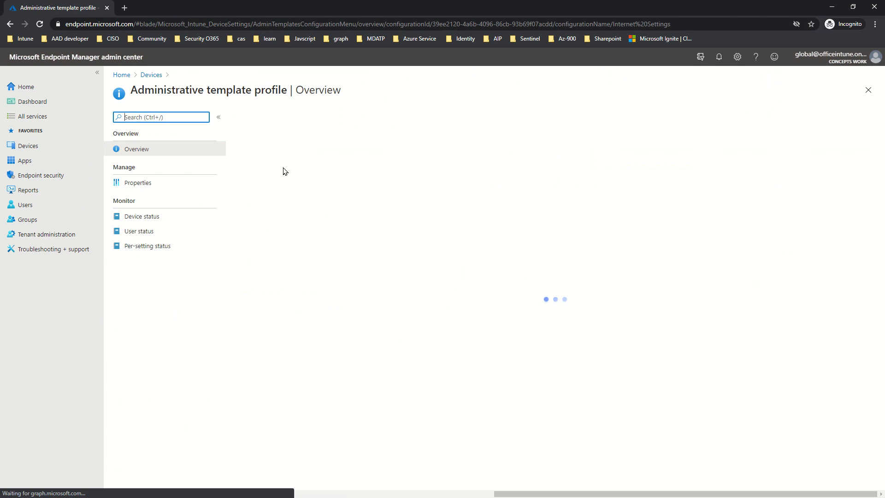
click(136, 187)
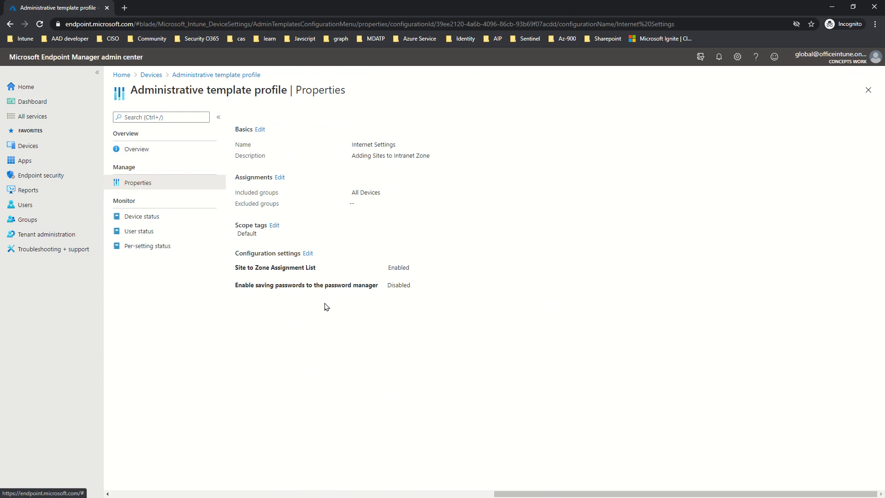
drag(236, 285, 459, 312)
click(458, 312)
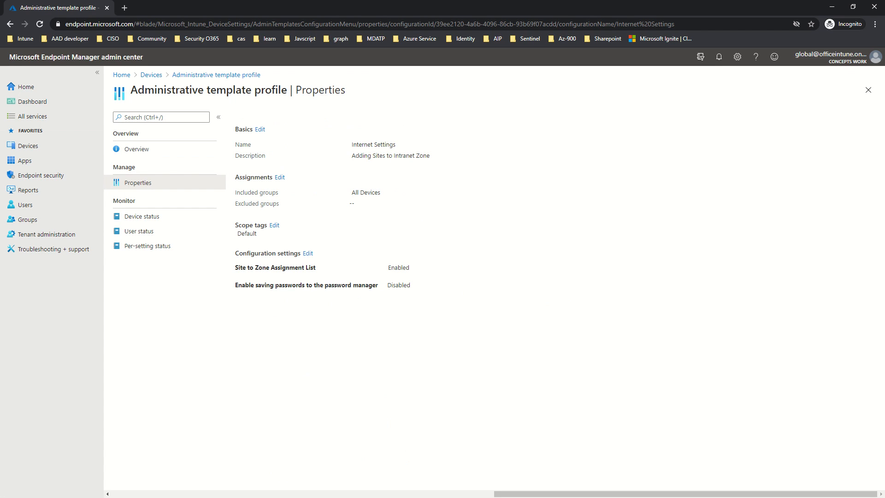
- Return to Event Viewer on the client, examine the policy area in the open event 814 message, and close its properties
key(alt+Tab)
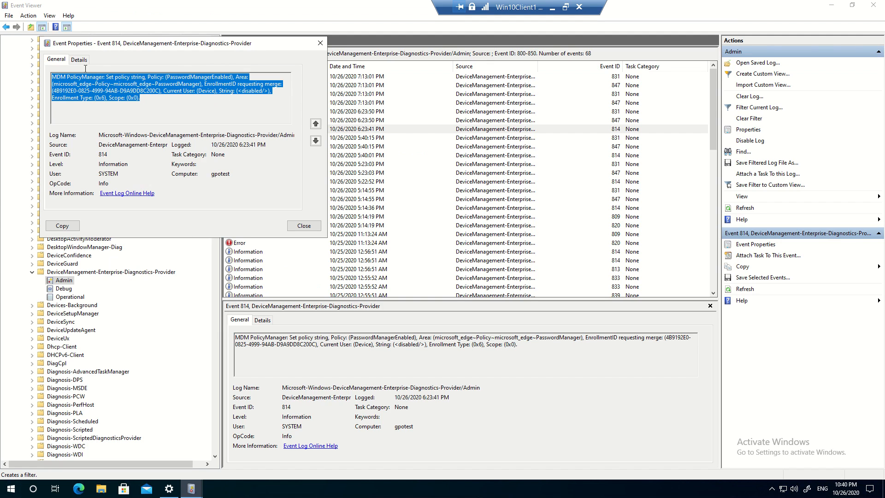
click(167, 108)
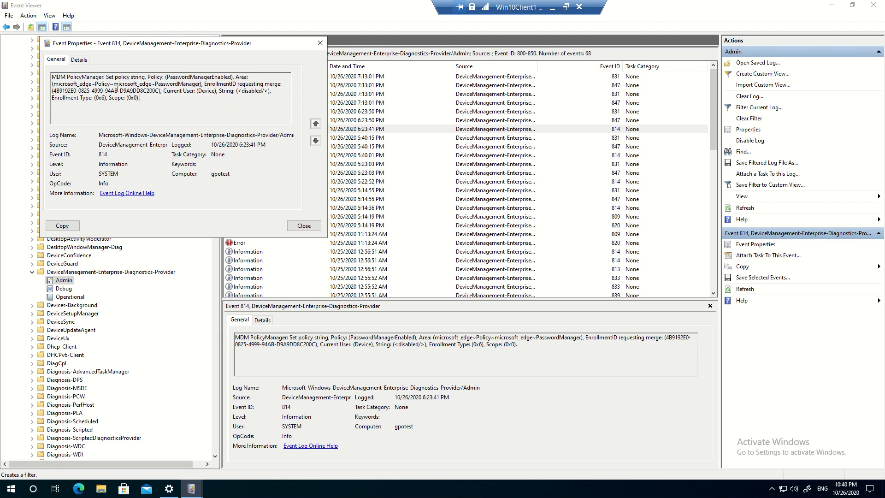
drag(96, 84, 213, 82)
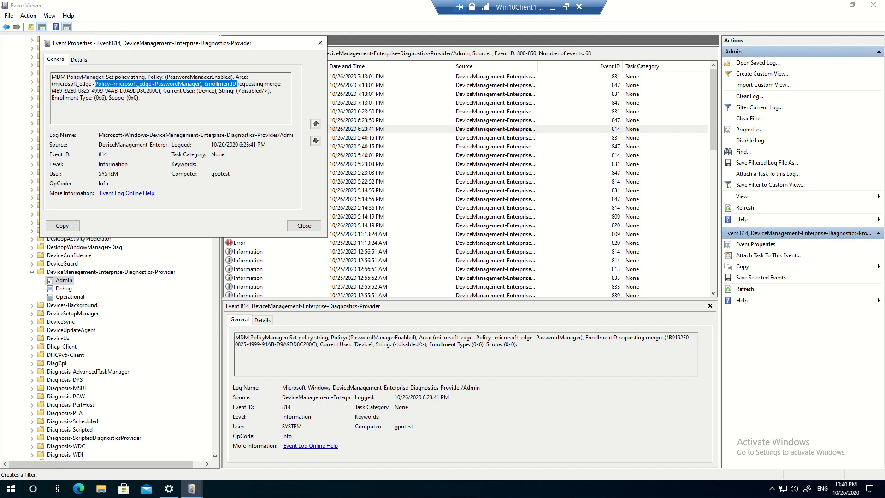
click(203, 112)
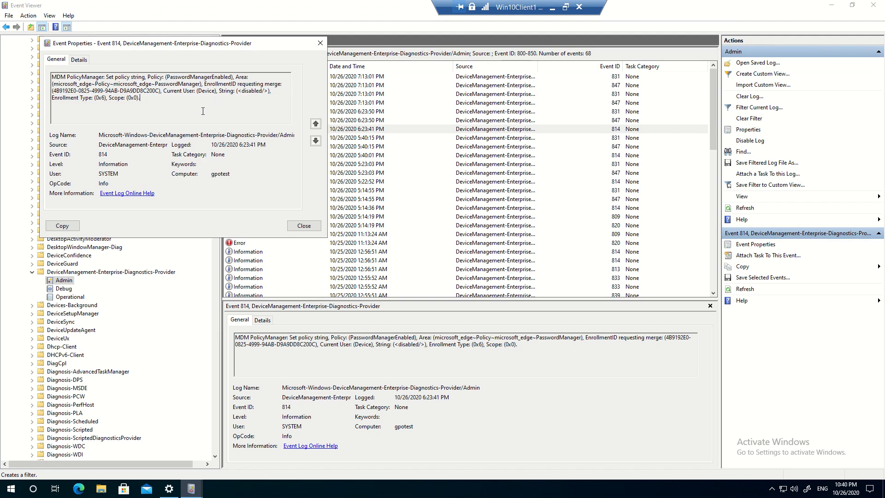
click(305, 226)
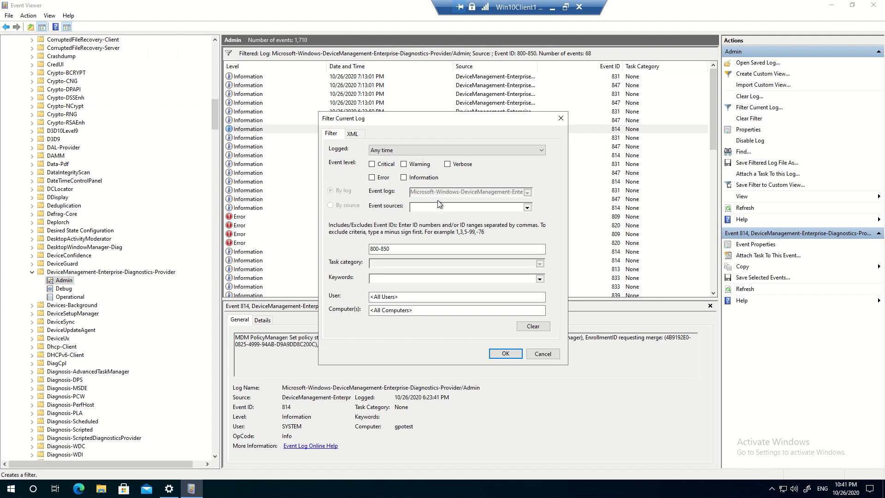
- Change the Admin log filter to show only event ID 814
drag(397, 249, 317, 244)
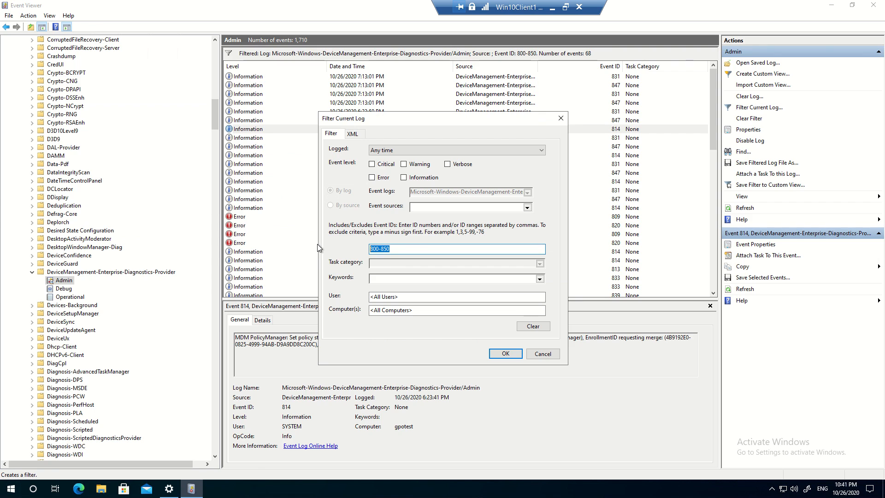
text(814)
key(Return)
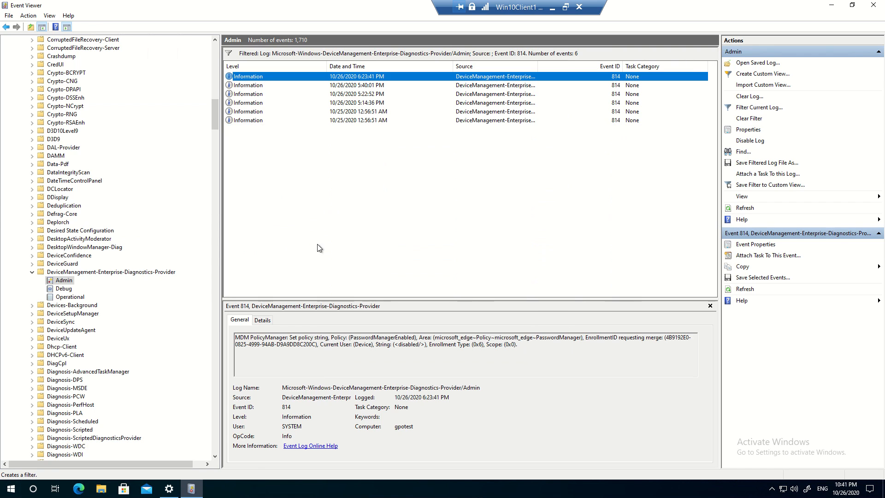
- Open the oldest event 814, enlarge its properties window, and step up to the event logged at 5:14:36 PM
click(367, 121)
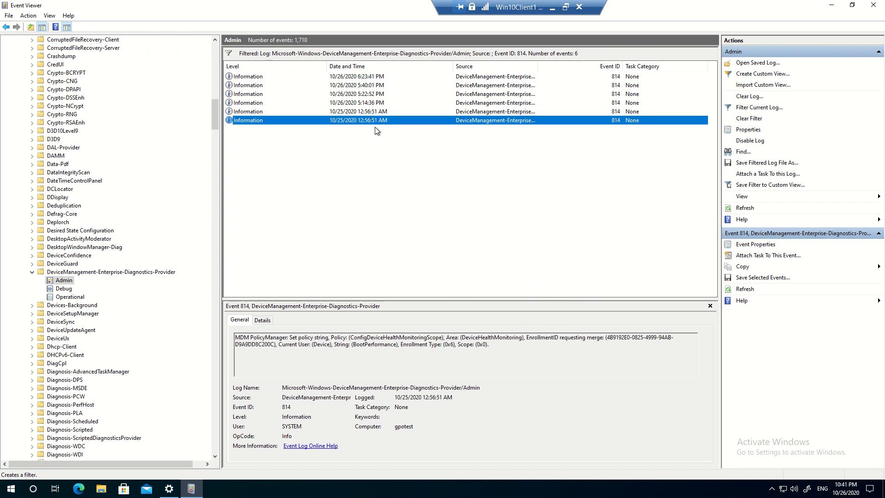
double_click(374, 121)
drag(353, 265, 539, 365)
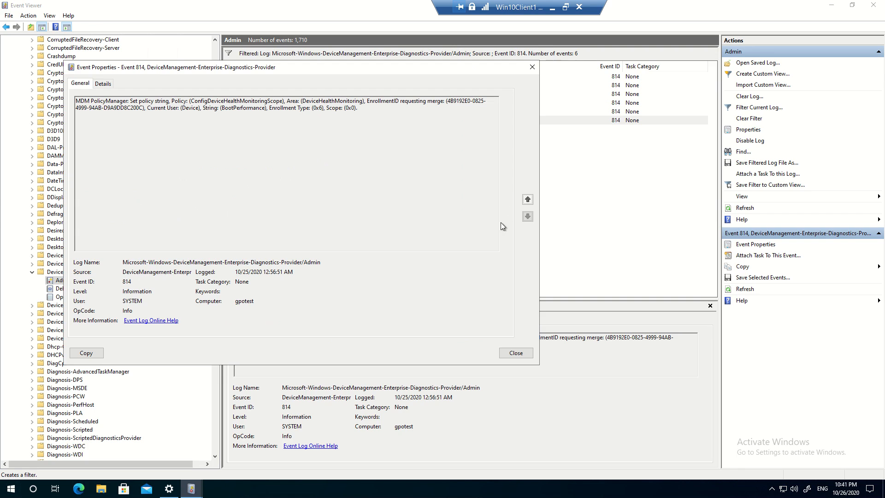
click(528, 199)
click(528, 199)
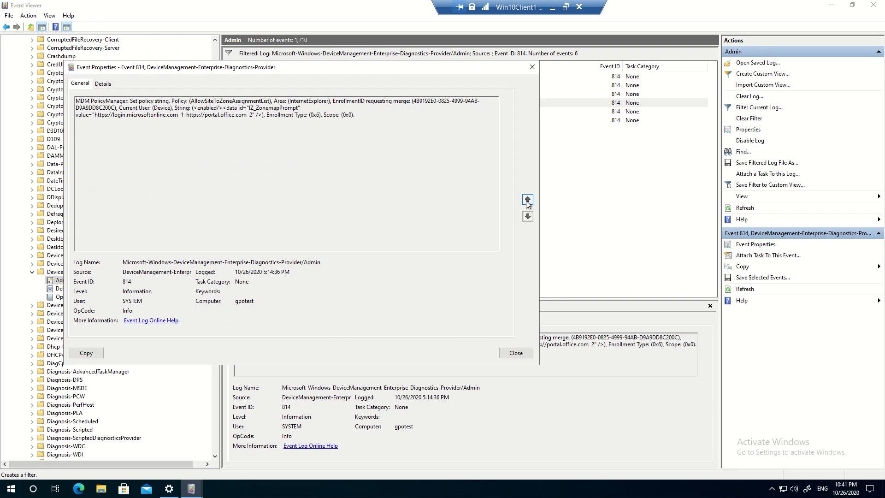
- Examine the AllowSiteToZoneAssignmentList message, including its policy name, IZ_ZonemapPrompt data ID and site-to-zone values
drag(355, 115, 14, 97)
click(316, 209)
click(378, 117)
drag(239, 108, 313, 105)
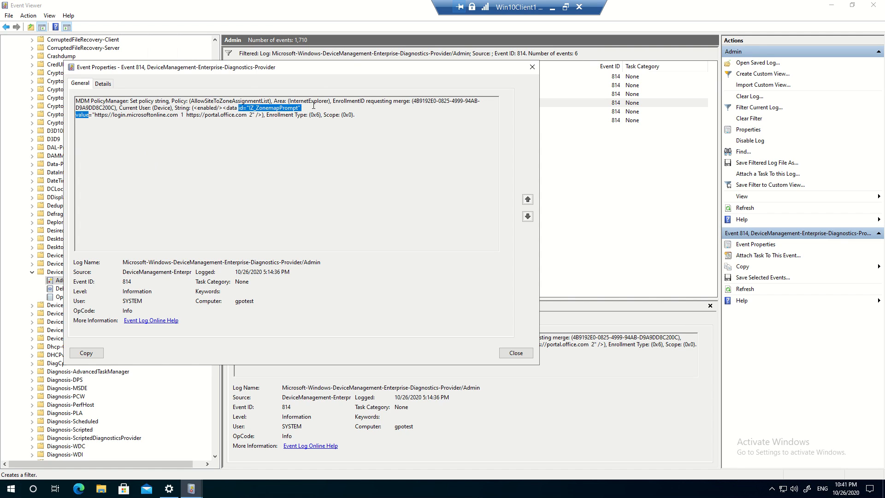
click(299, 151)
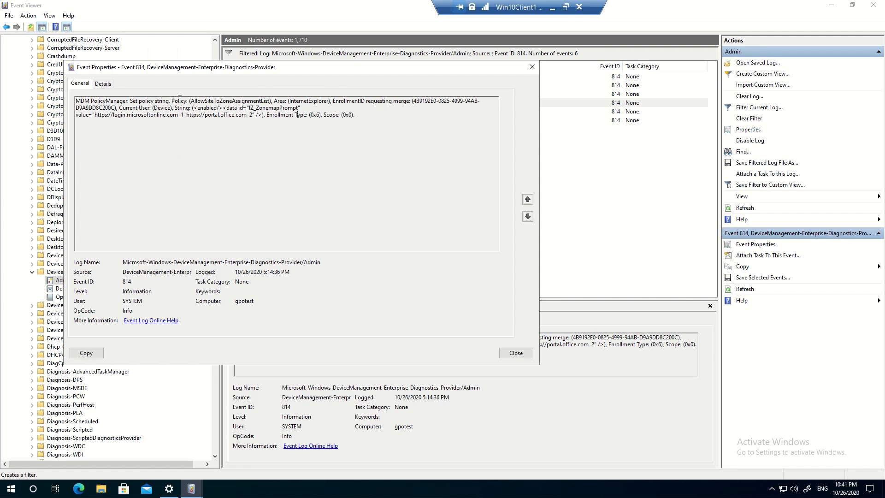
drag(180, 101, 285, 101)
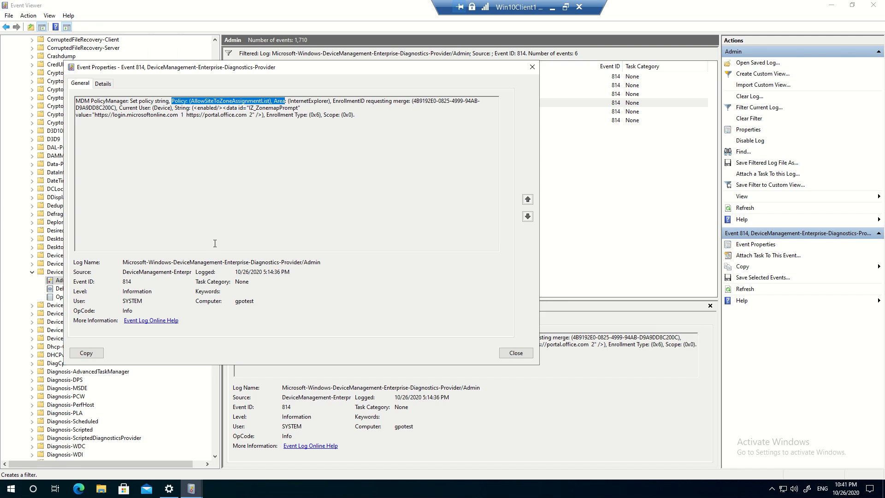
click(227, 152)
drag(107, 119, 282, 116)
click(258, 169)
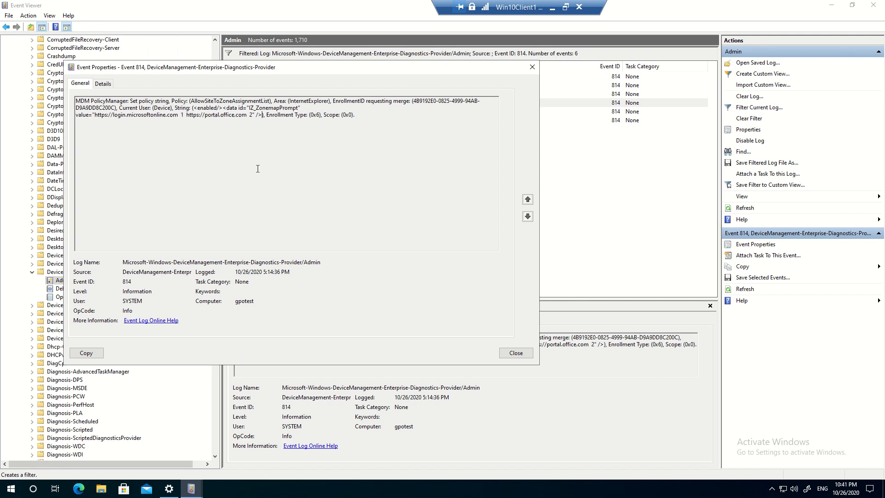
- Step through the two newer site-to-zone events logged at 5:22:52 PM and 5:40:01 PM, examining the URLs each one lists
click(528, 200)
drag(108, 115, 396, 121)
click(362, 180)
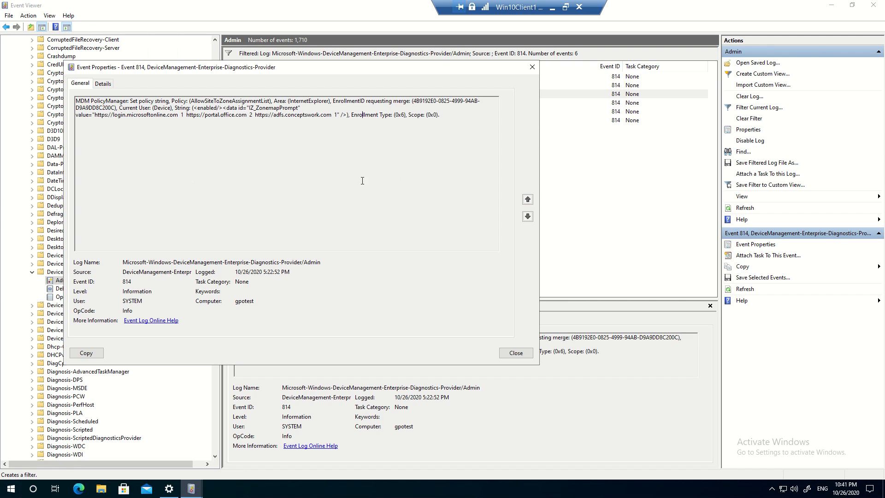
click(528, 199)
drag(249, 124, 323, 116)
click(364, 143)
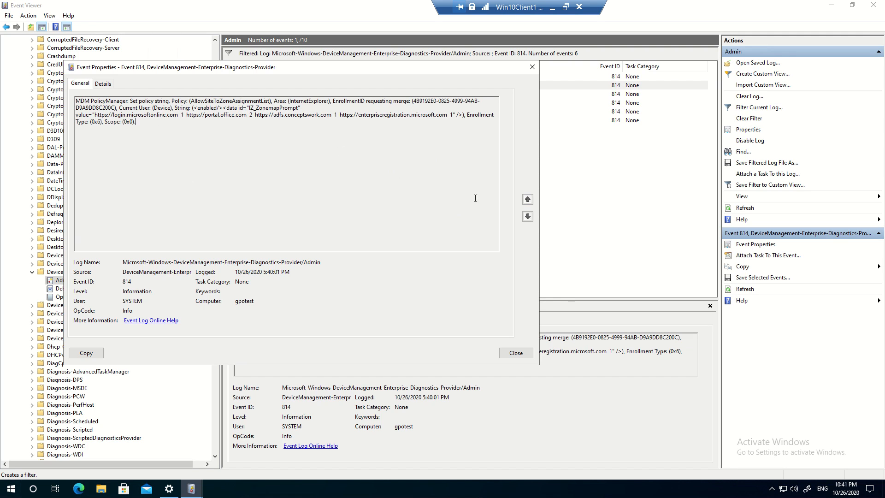
- Advance to the newest event 814, move its properties window aside to check the password manager policy, and close it
click(522, 201)
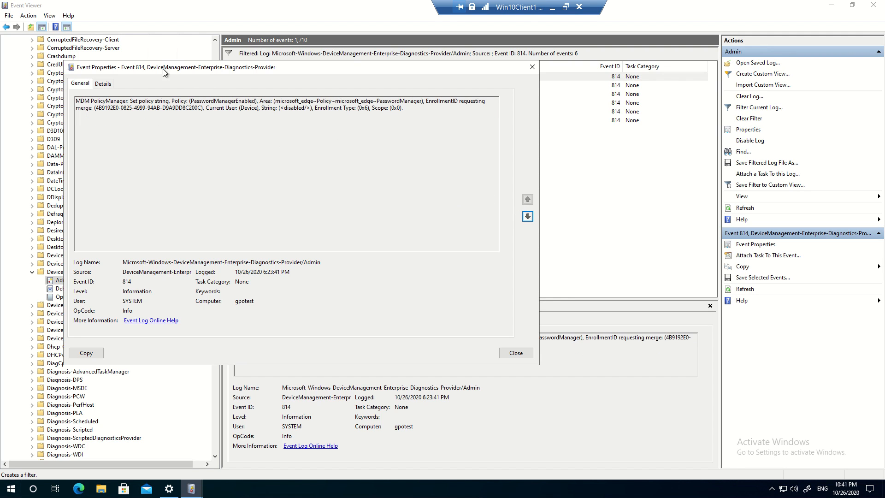
drag(158, 68, 295, 88)
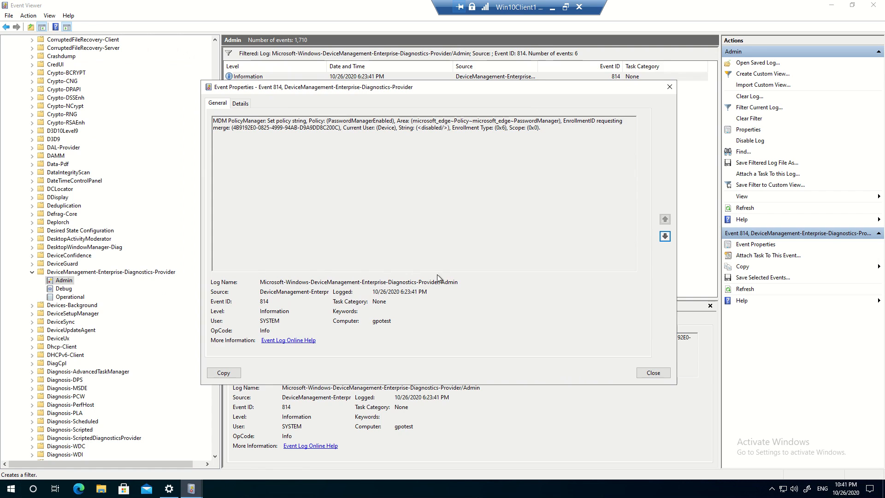
click(648, 375)
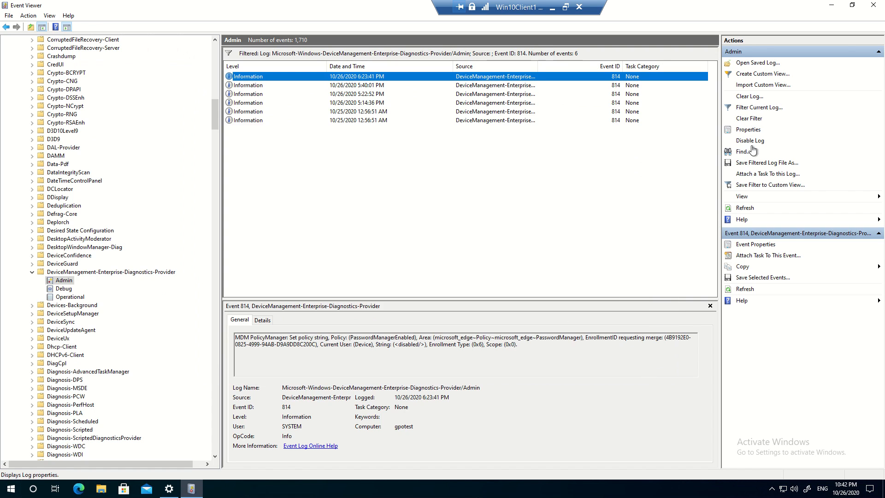
- Change the Admin log filter to include event IDs 800-850
click(746, 111)
text(800)
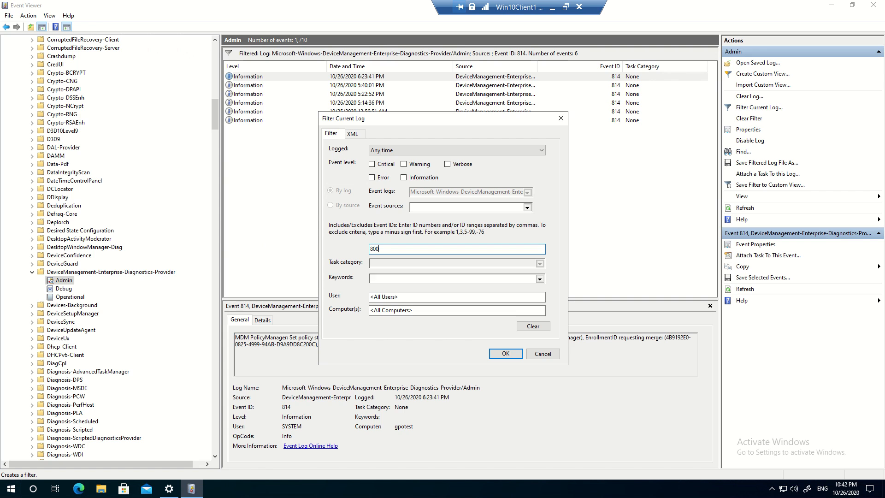
text(-850)
click(504, 354)
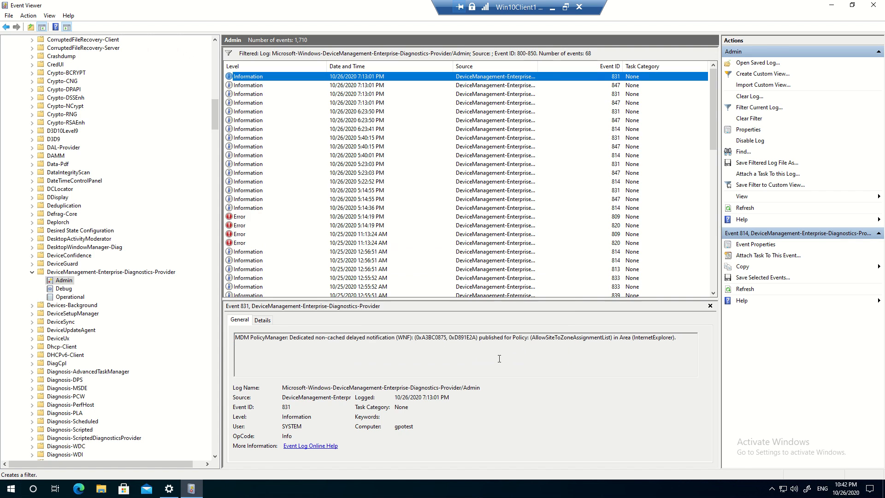
- Browse the filtered events down to the oldest entries, examining the PolicyManager messages of events 820 and 847
click(437, 206)
scroll(443, 231, down, 14)
click(381, 269)
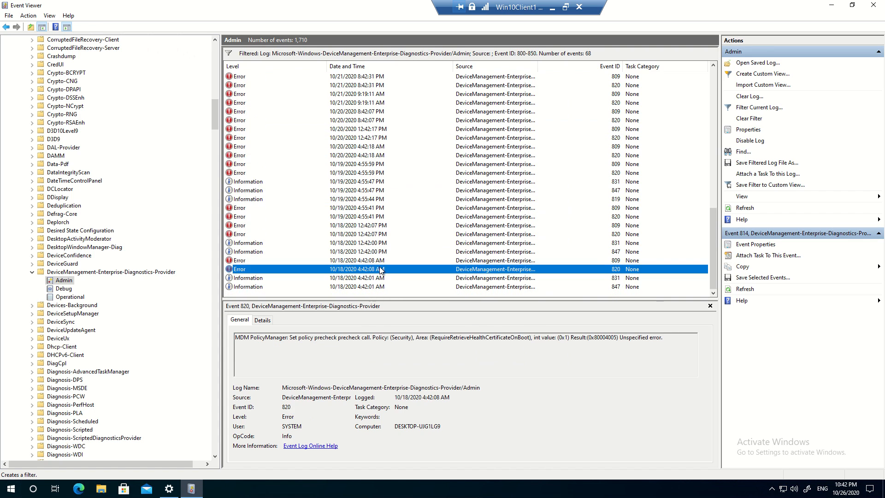
click(373, 286)
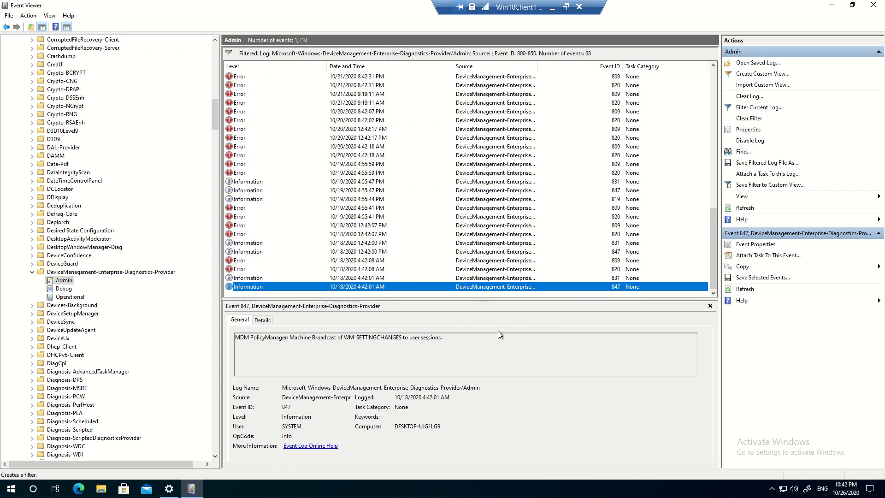
drag(512, 339, 268, 348)
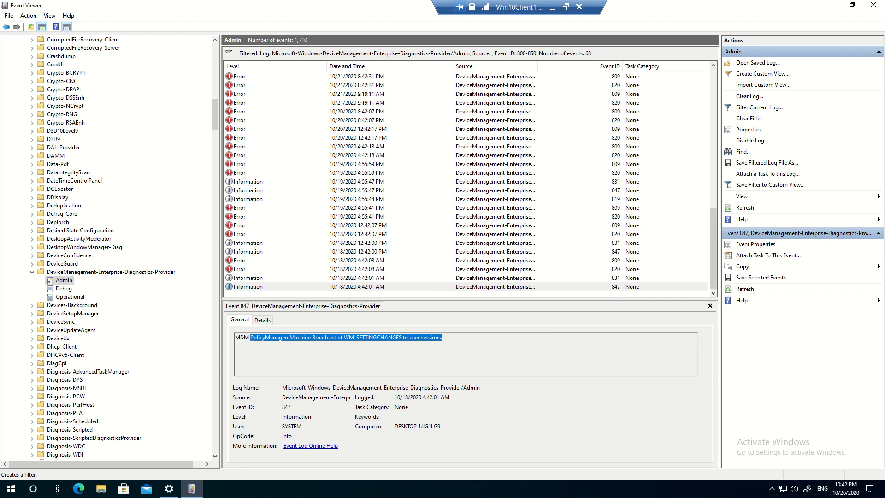
click(350, 155)
scroll(531, 203, up, 4)
scroll(529, 204, up, 6)
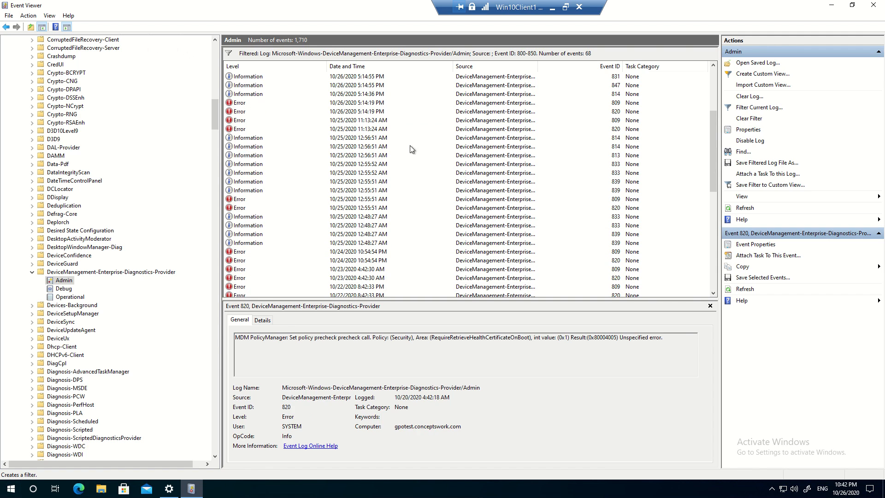
click(398, 157)
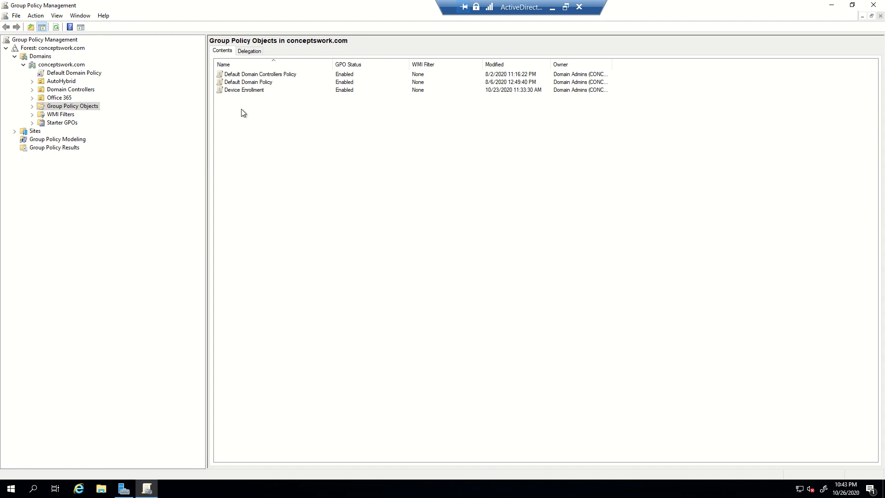
- Switch to Group Policy Management on the domain controller and save the Device Enrollment GPO report to the Desktop as an XML file
click(240, 95)
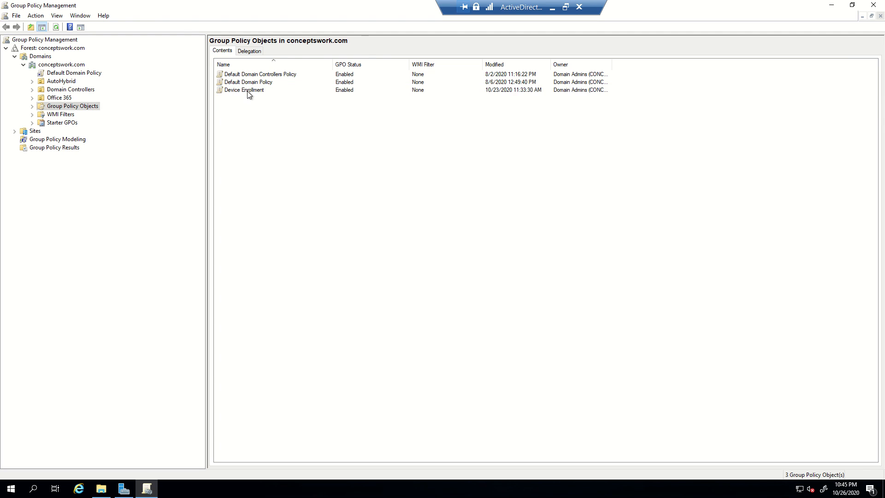
click(249, 92)
right_click(248, 92)
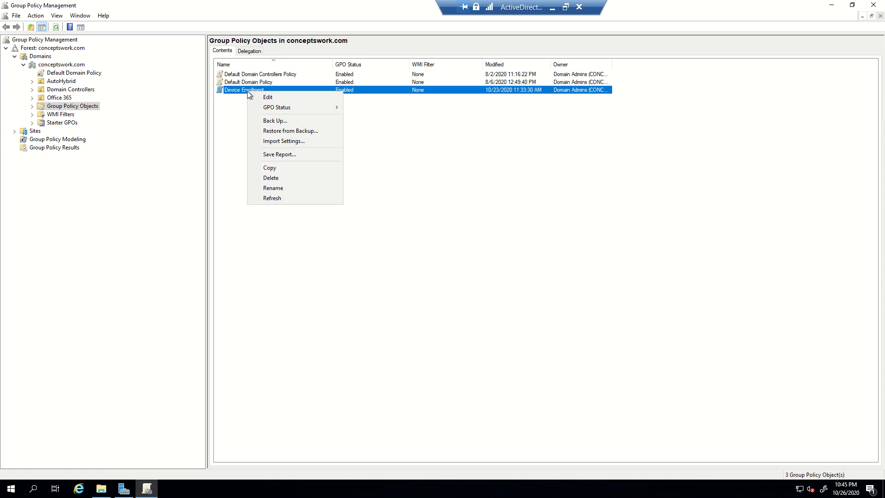
click(265, 157)
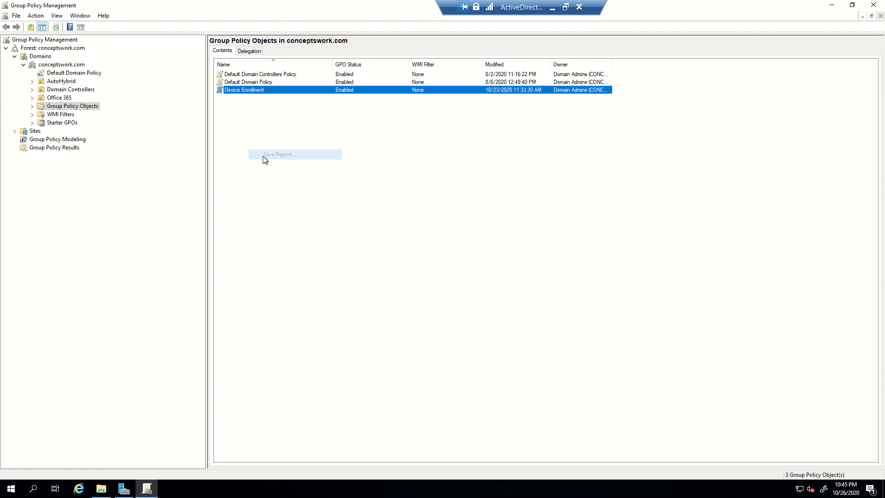
click(360, 337)
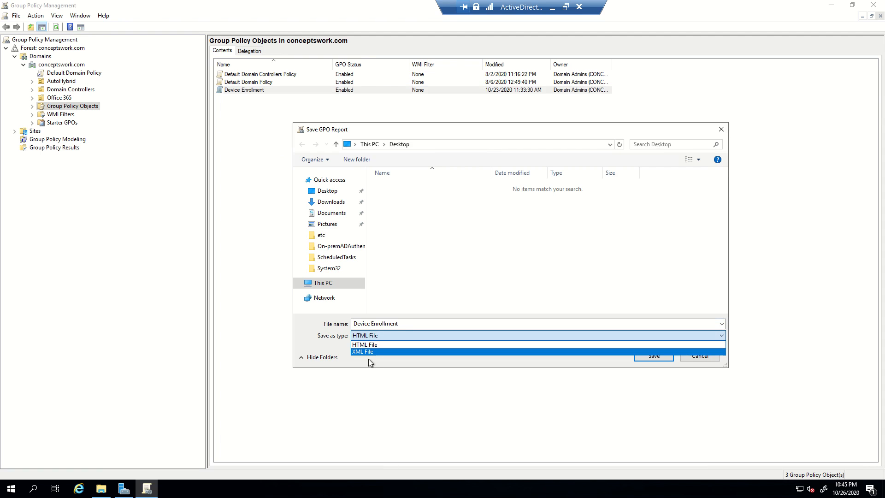
click(365, 352)
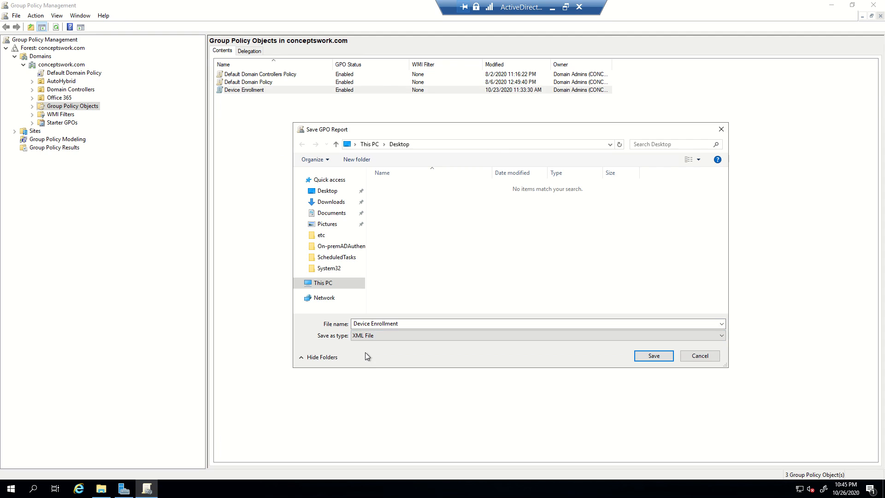
click(329, 191)
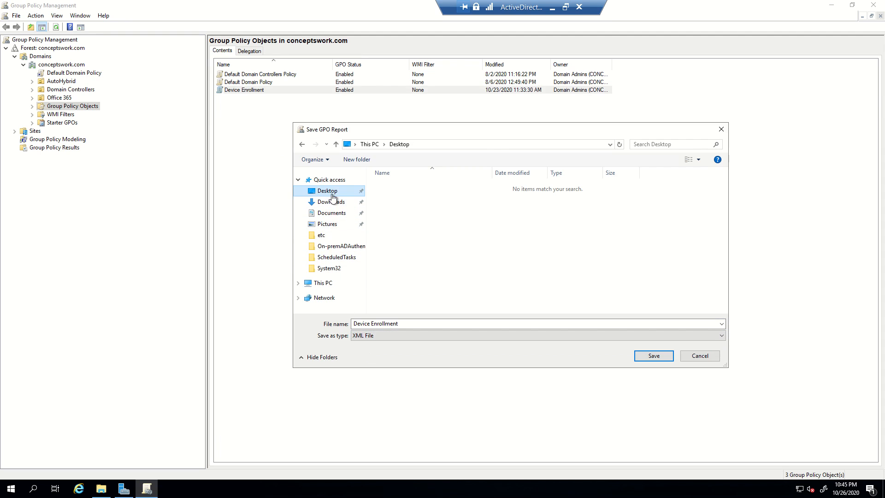
click(656, 356)
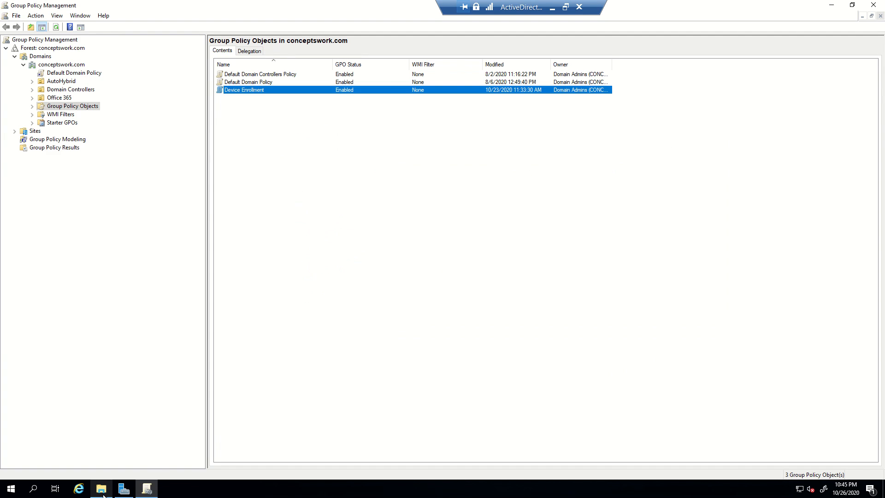
- Open the Desktop folder in File Explorer and check for the saved Device Enrollment XML report
mouse_move(101, 489)
click(101, 461)
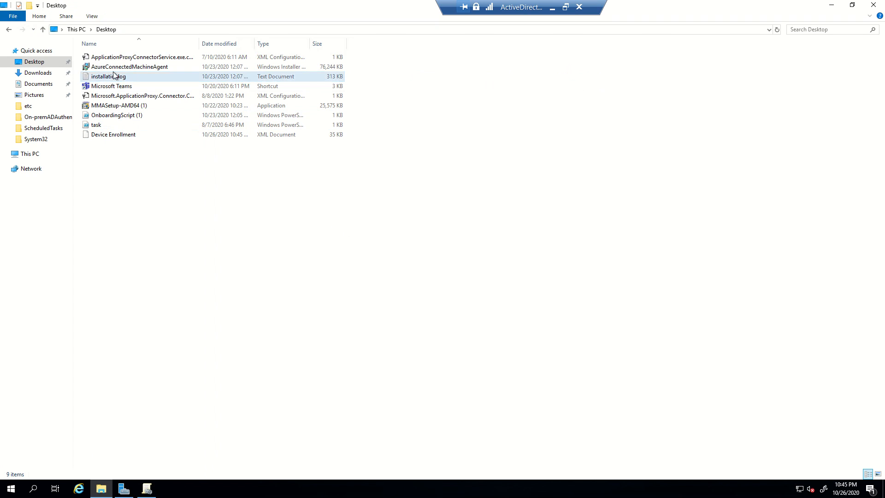
right_click(205, 209)
click(150, 247)
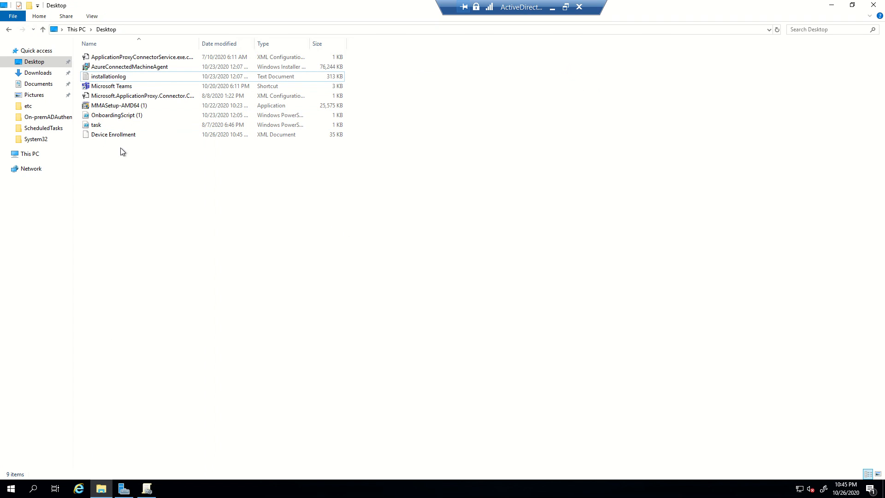
click(115, 79)
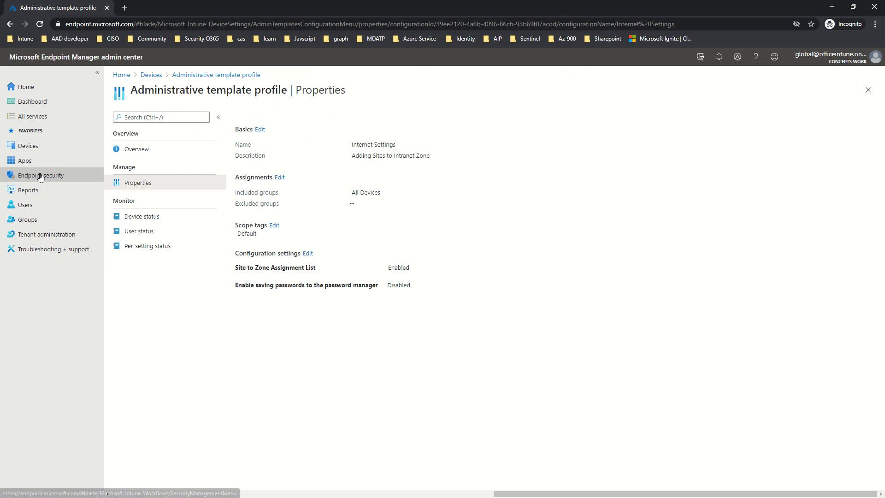
- Switch to the Endpoint Manager admin center and review the Device Enrollment policy's per-setting MDM support in Group Policy analytics
click(40, 146)
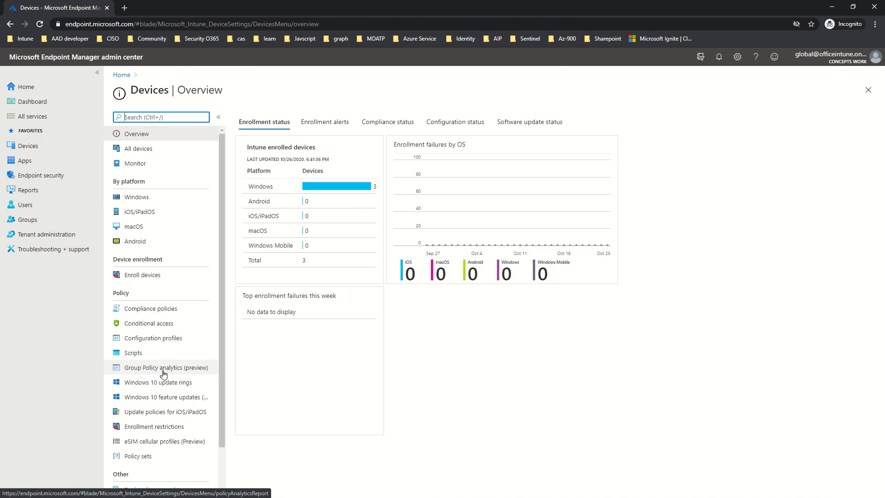
click(164, 372)
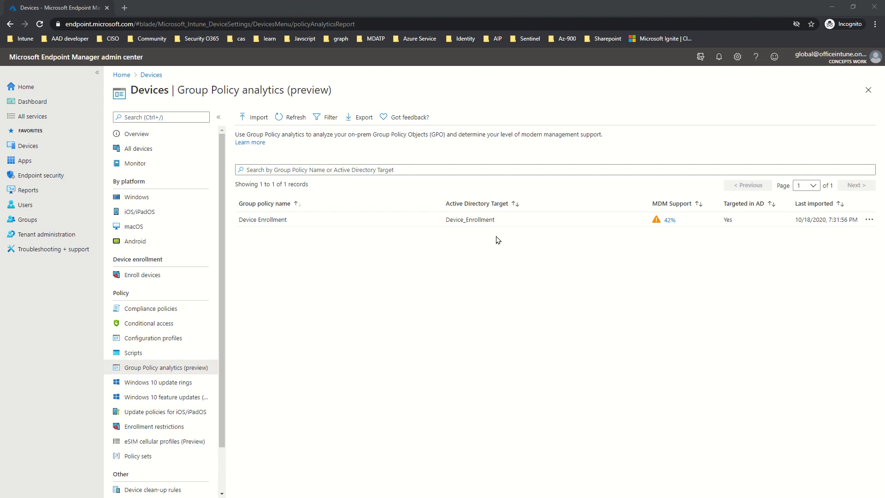
click(562, 302)
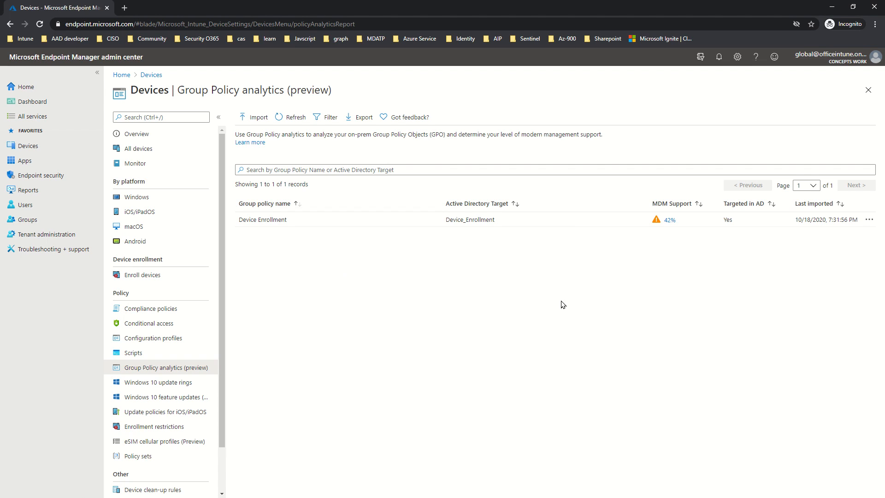
click(671, 221)
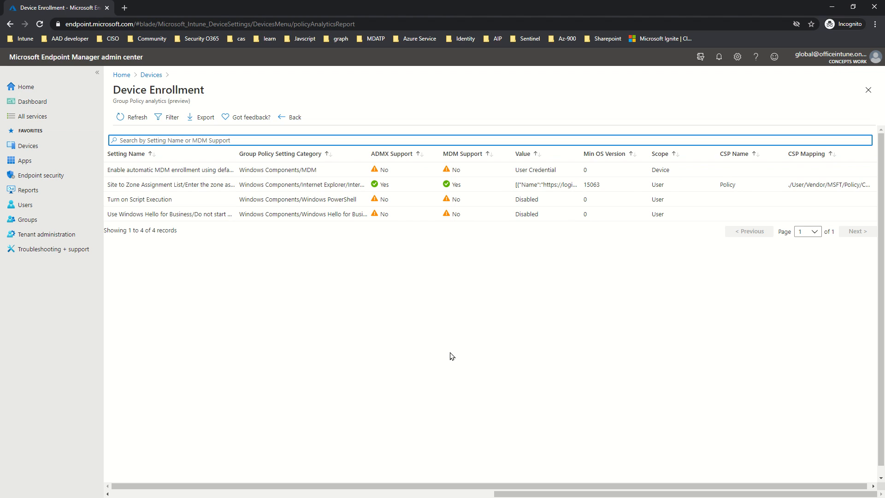
click(869, 90)
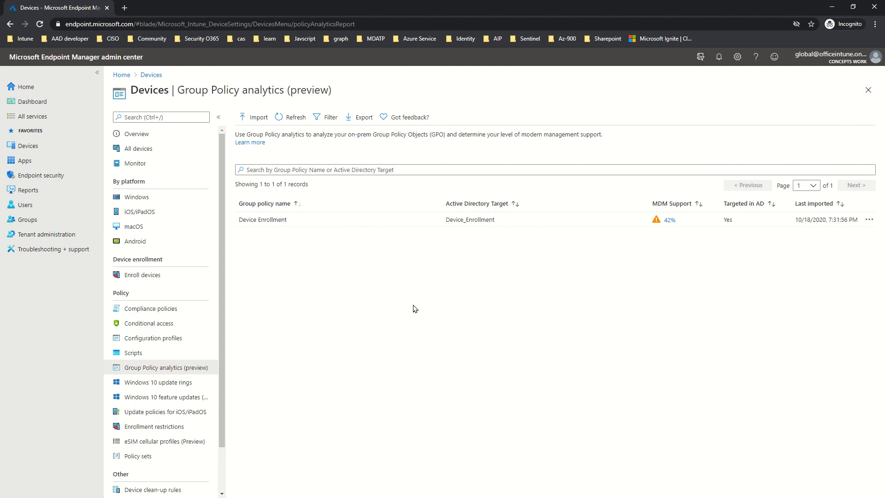
- Start a configuration profile with platform Windows 10 and later and profile type Administrative Templates
click(164, 339)
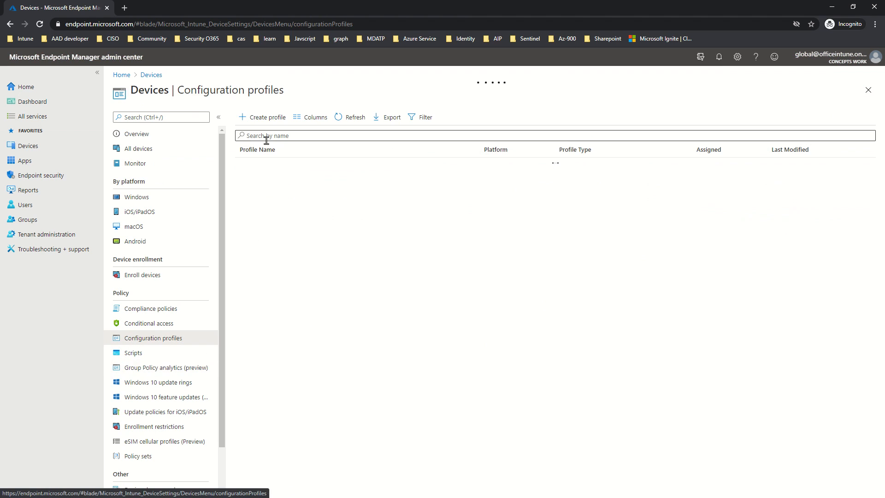
click(264, 120)
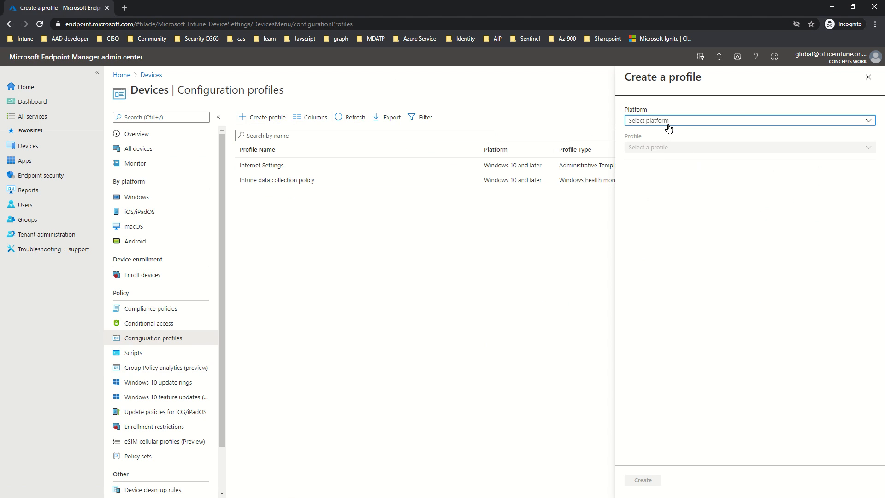
click(668, 123)
click(673, 193)
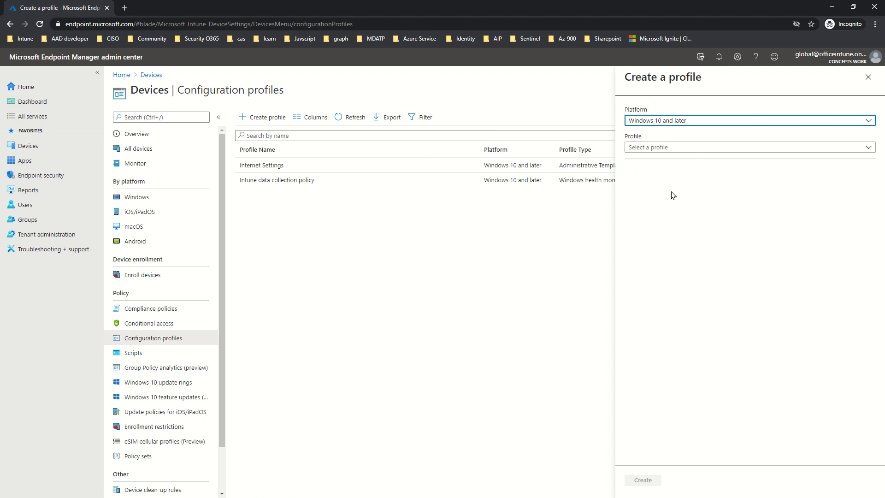
click(681, 149)
click(664, 161)
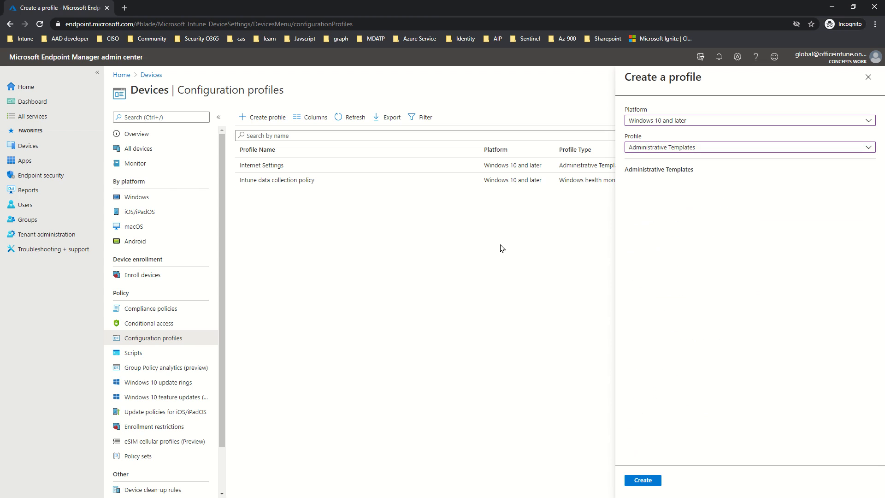
- Discard the unsaved profile and review the displayed user's configuration profile assignments under Troubleshooting + support
click(54, 250)
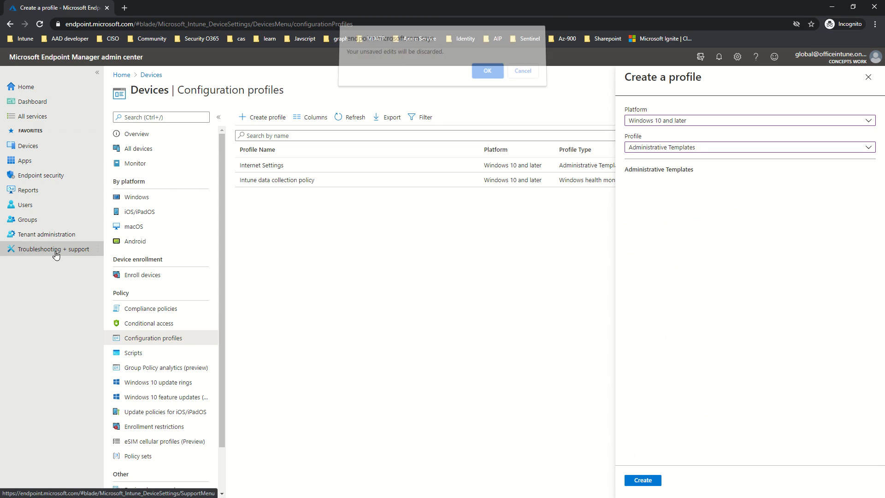
click(488, 76)
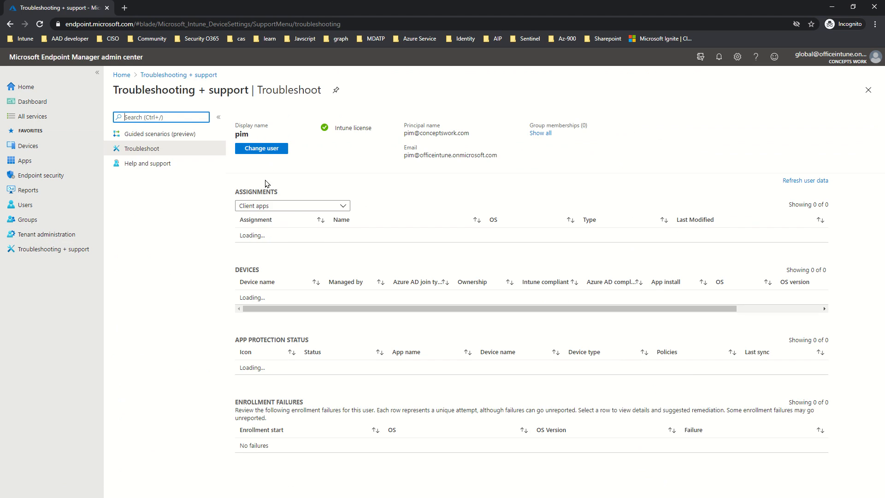
click(289, 207)
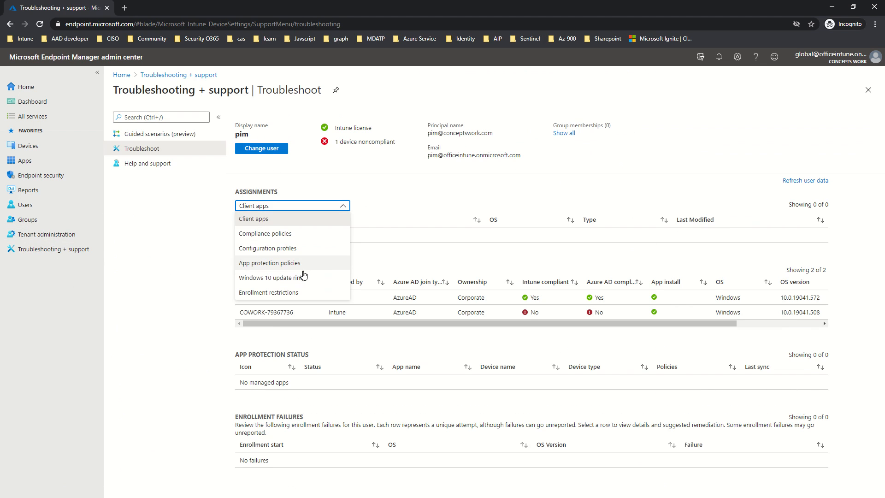
click(300, 249)
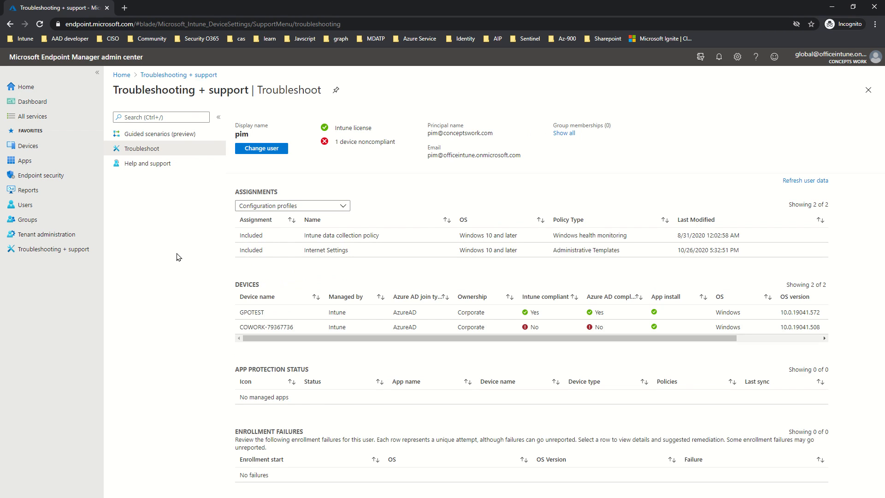
click(29, 87)
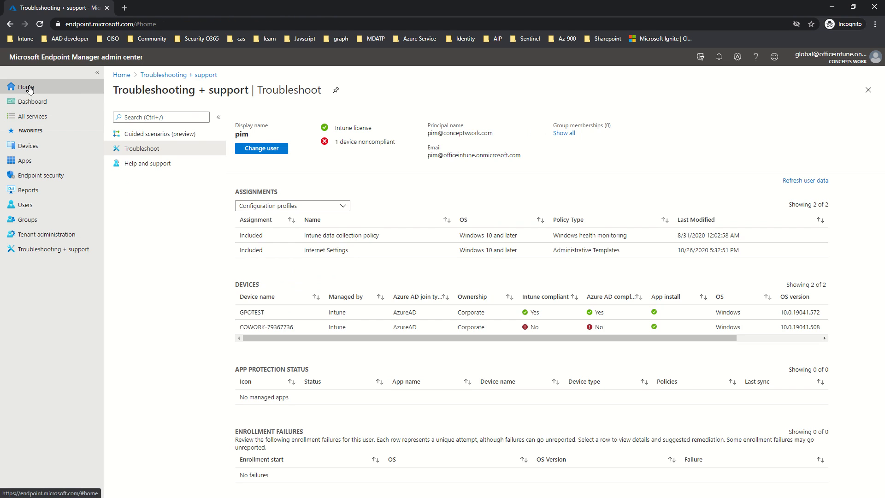